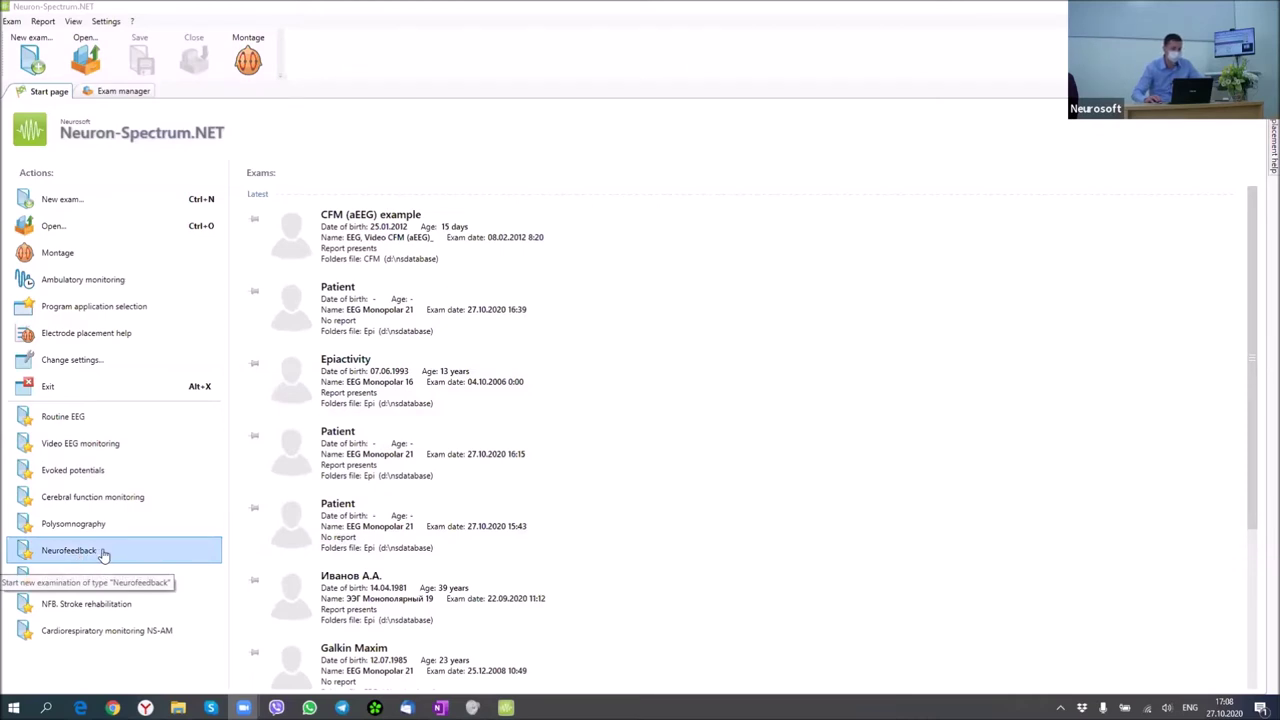
Start a new Neurofeedback exam with the patient details left blank and close its animation window
left_click(103, 554)
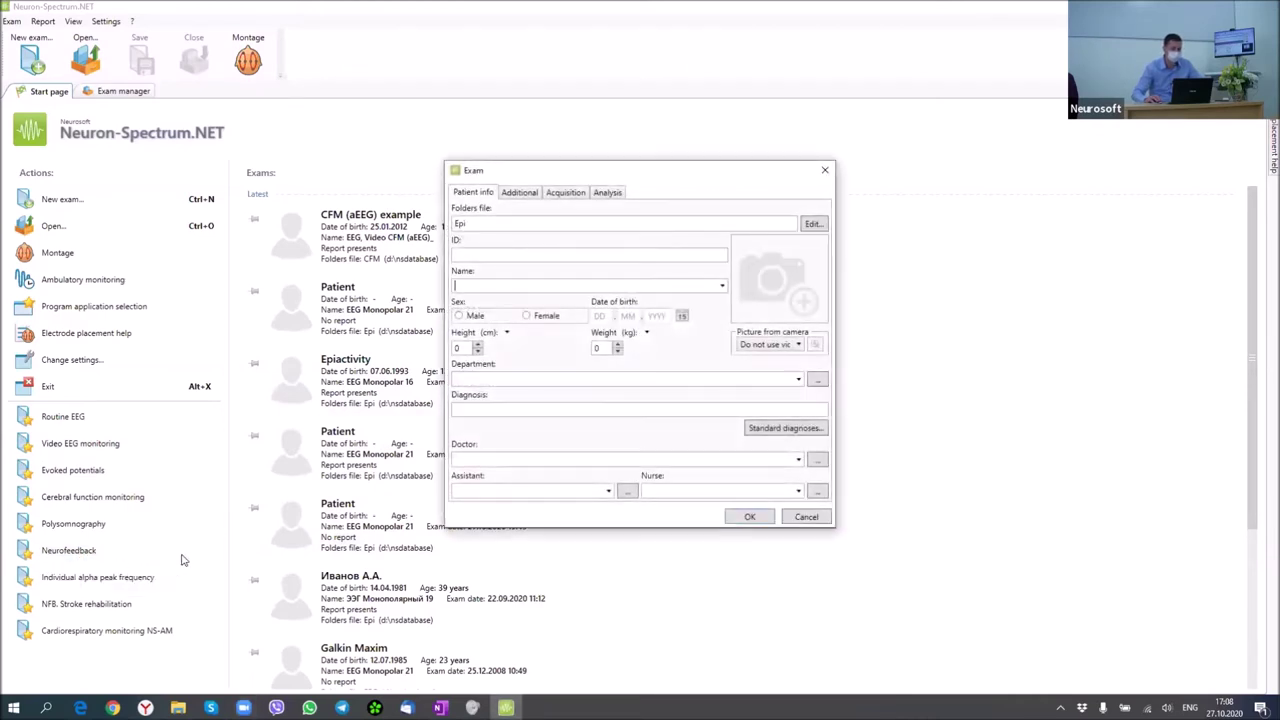
left_click(748, 517)
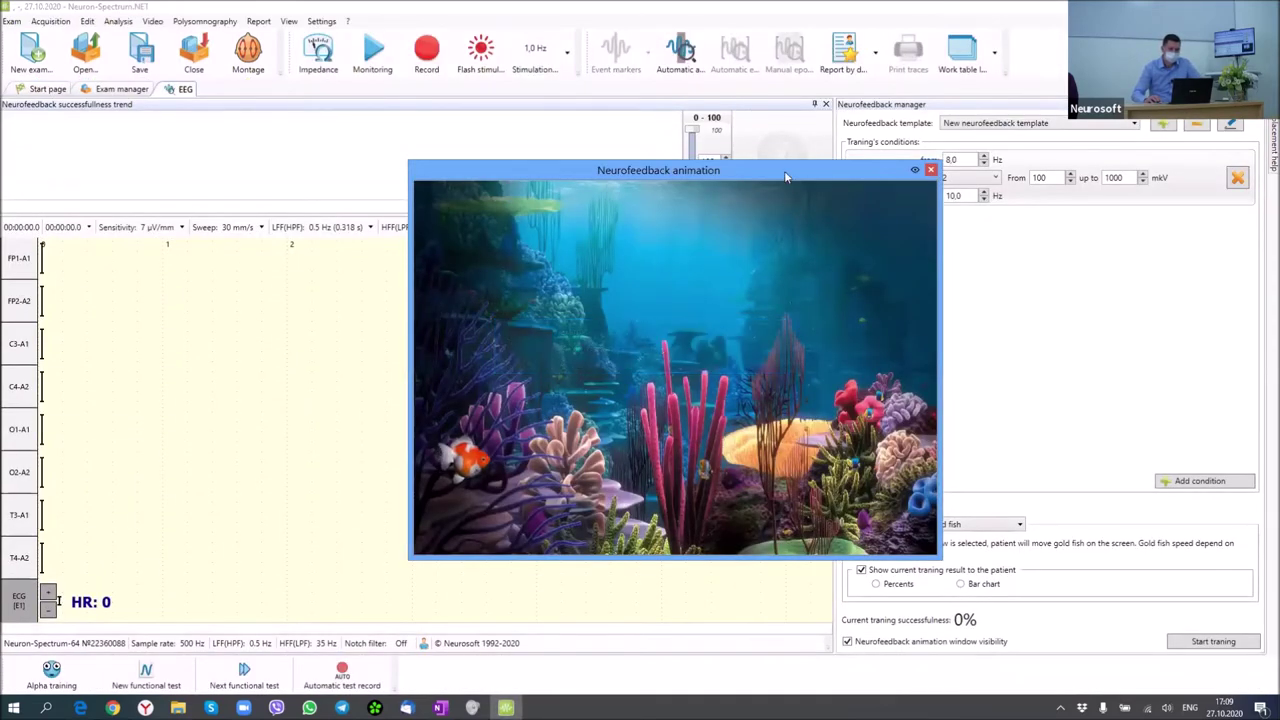
left_click_drag(782, 176, 609, 236)
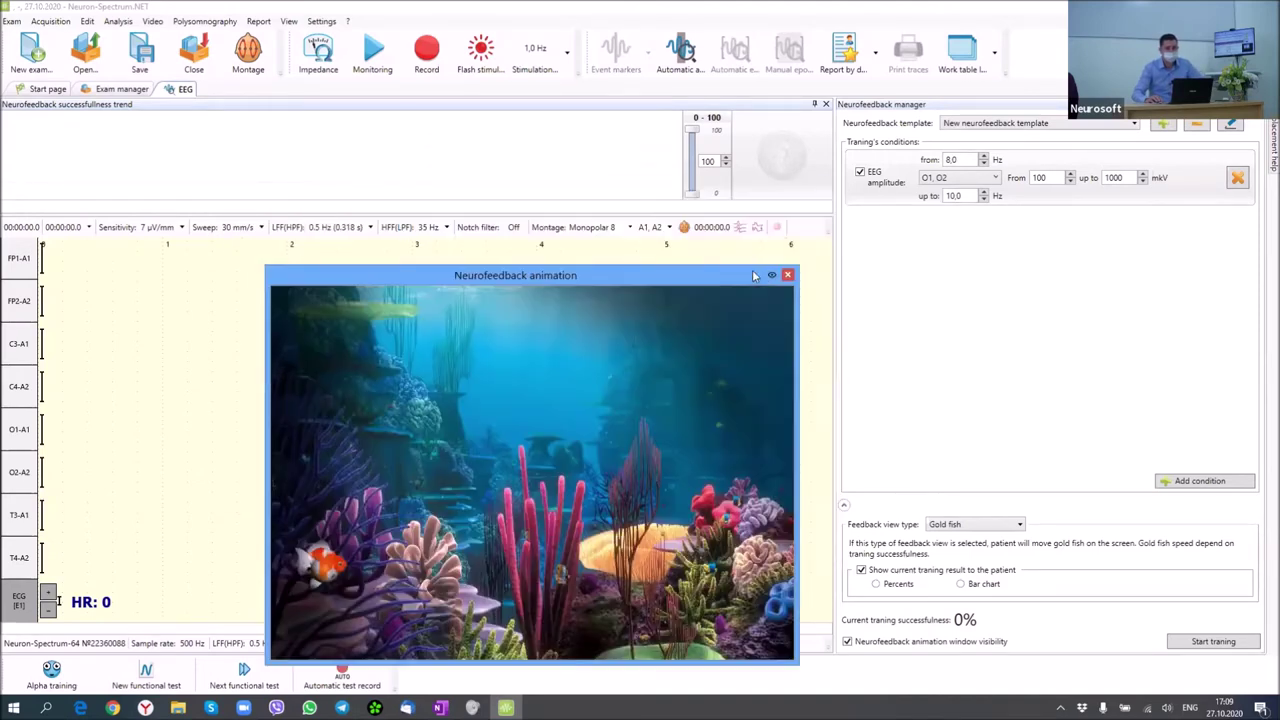
left_click(788, 275)
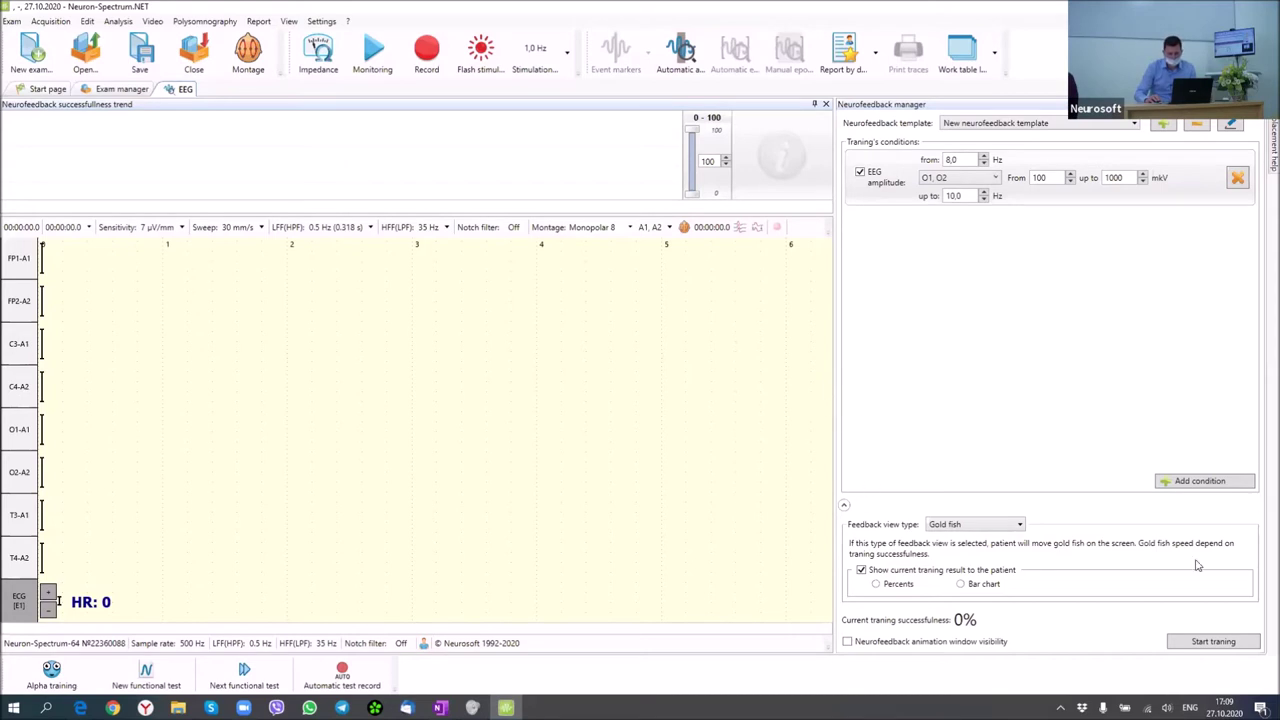
Preview the neurofeedback animation window, moving it over the traces and enlarging it slightly before closing it
left_click(847, 642)
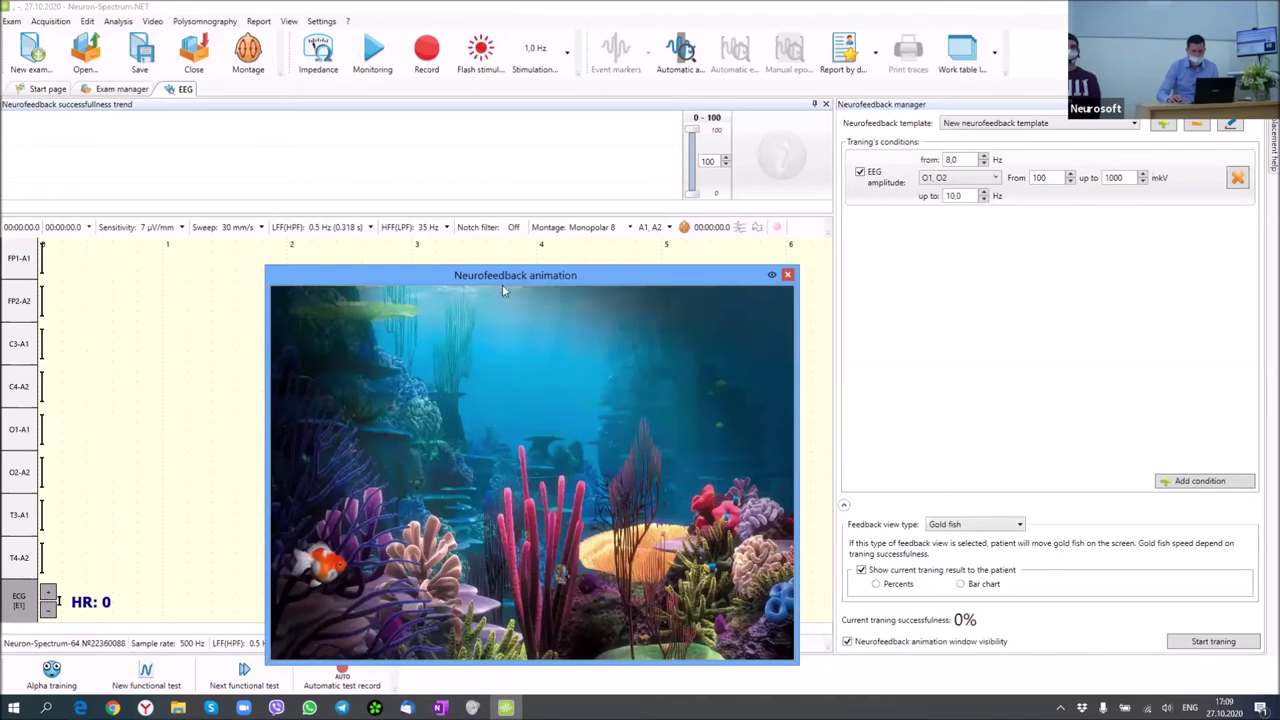
left_click_drag(504, 288, 518, 183)
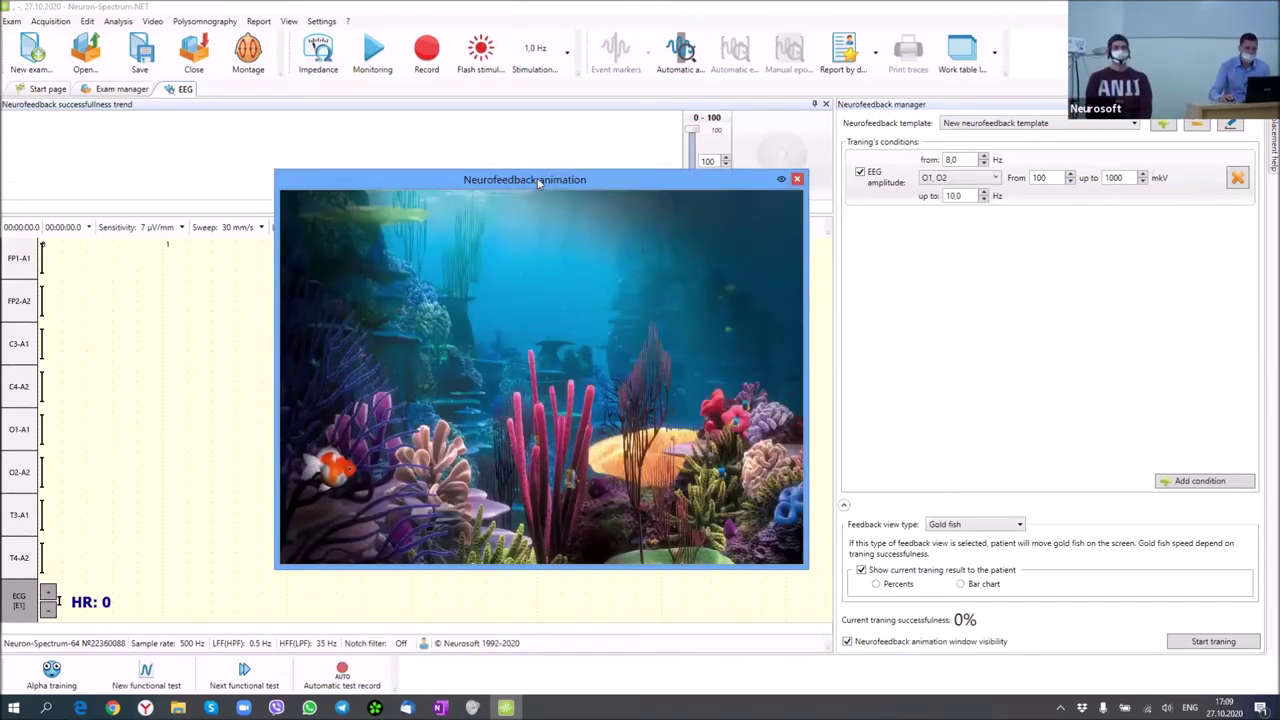
left_click_drag(537, 177, 505, 144)
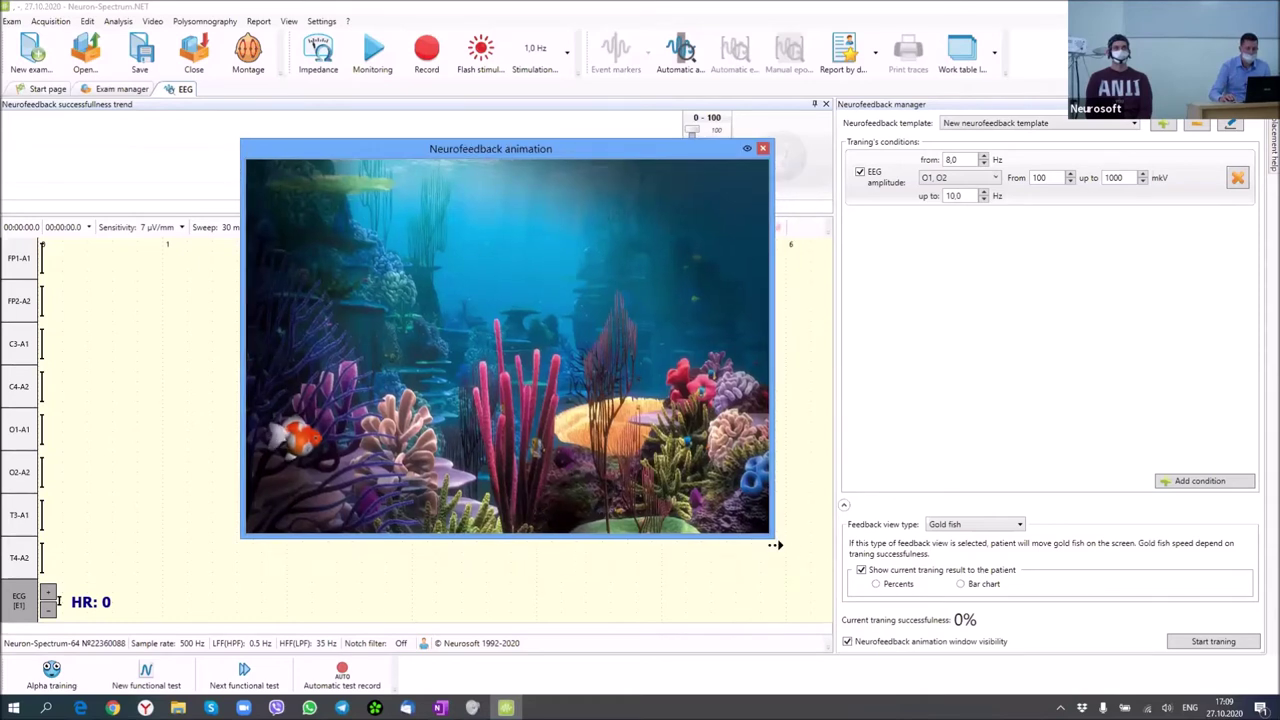
left_click_drag(772, 538, 797, 556)
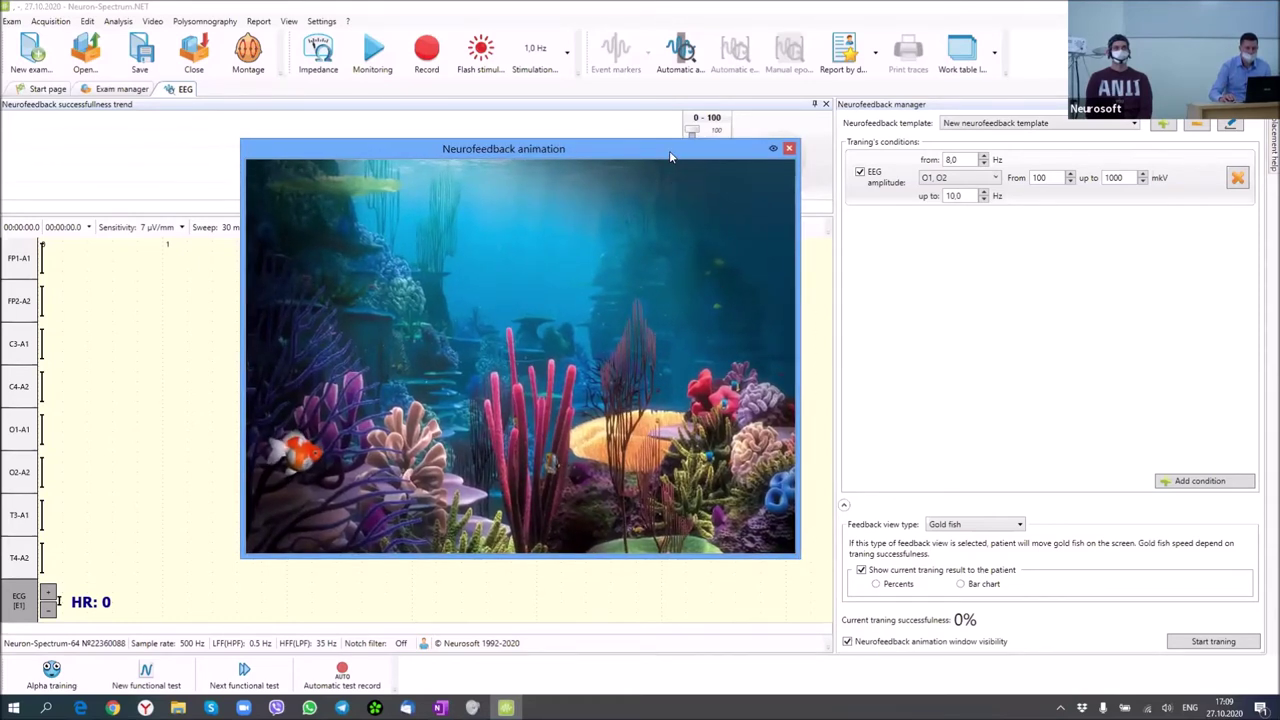
left_click_drag(740, 149, 734, 187)
left_click(783, 186)
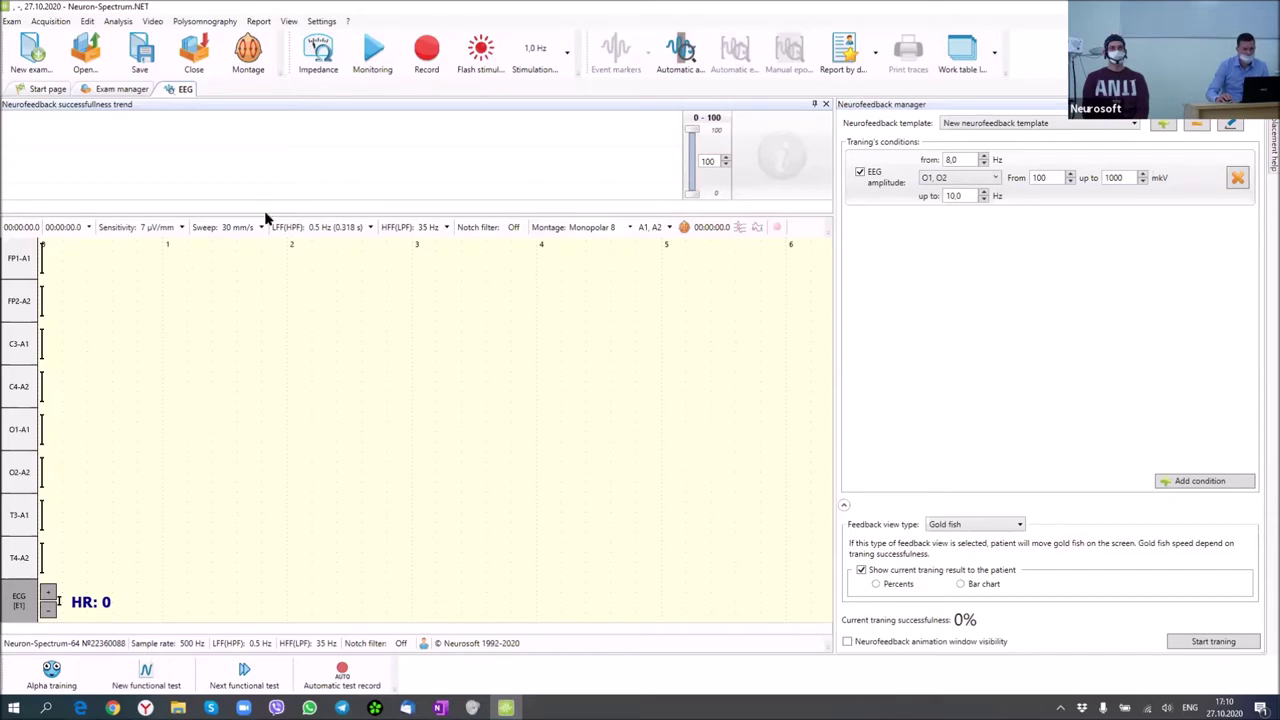
Make the neurofeedback successfulness trend pane taller and the Neurofeedback manager pane slightly wider
left_click_drag(266, 214, 266, 246)
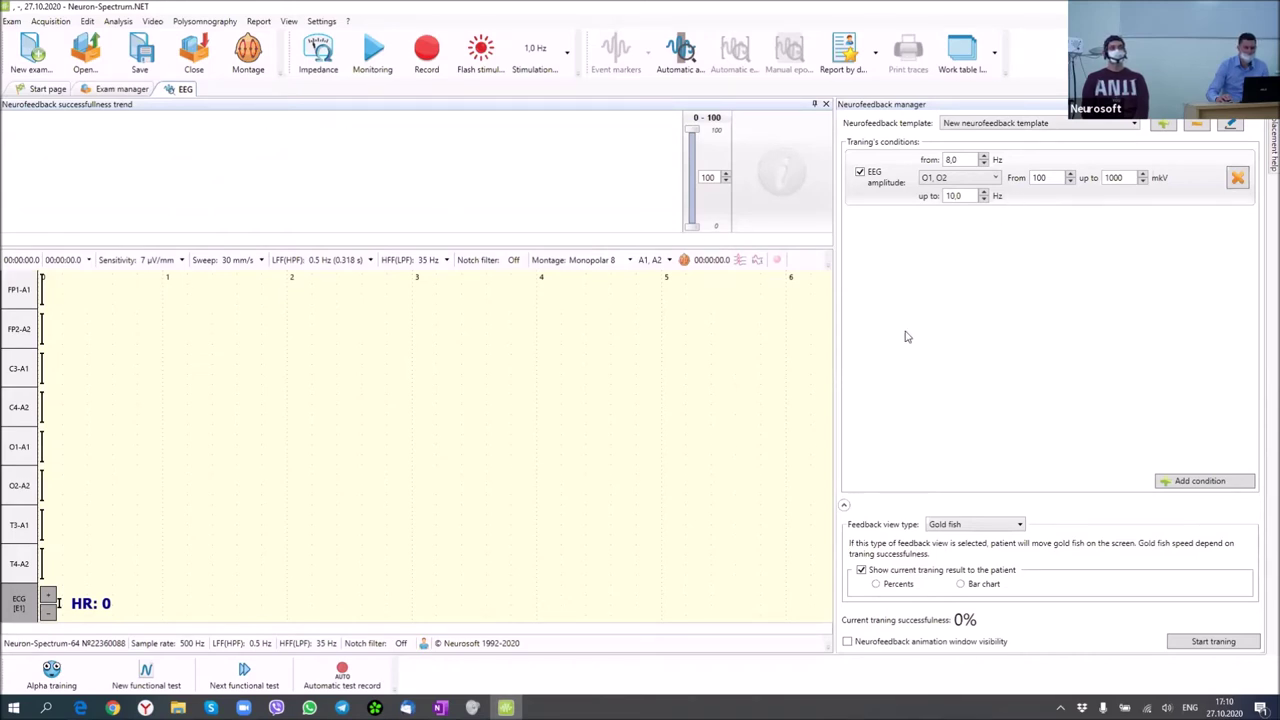
left_click_drag(833, 354, 812, 354)
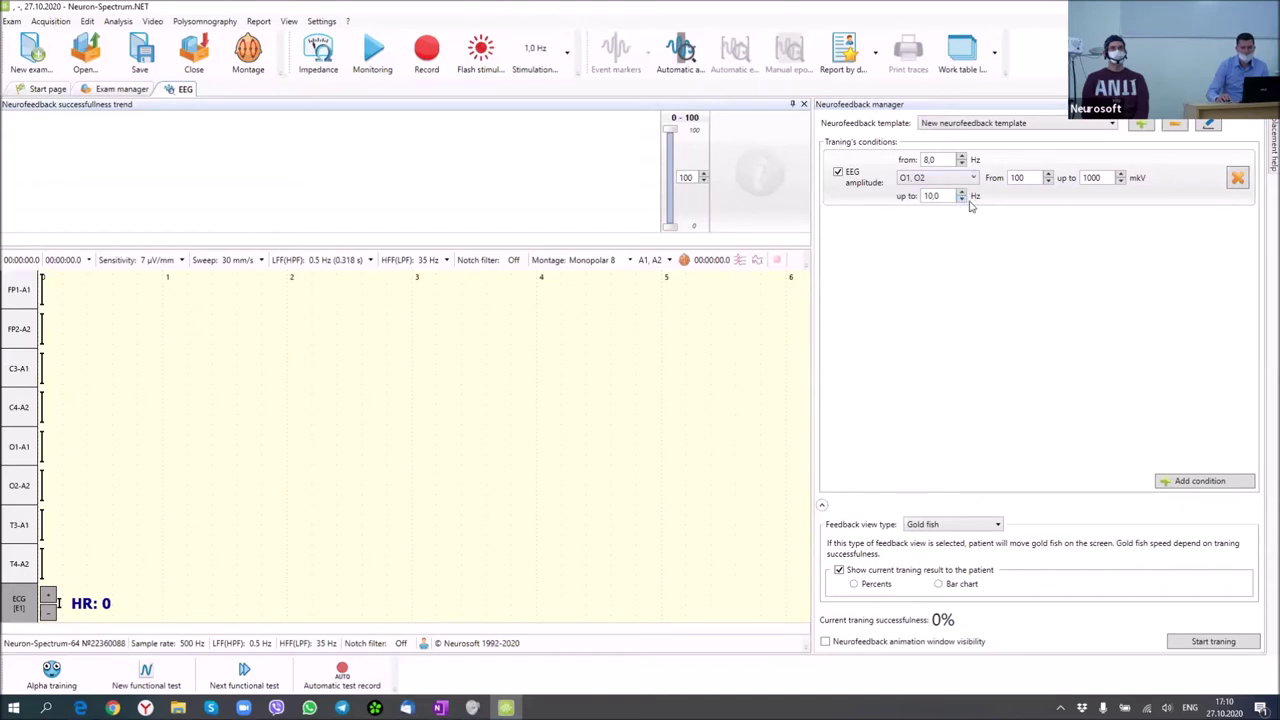
Load the Alpha training (ADHD) neurofeedback template and briefly preview its Octopus animation window
left_click(941, 127)
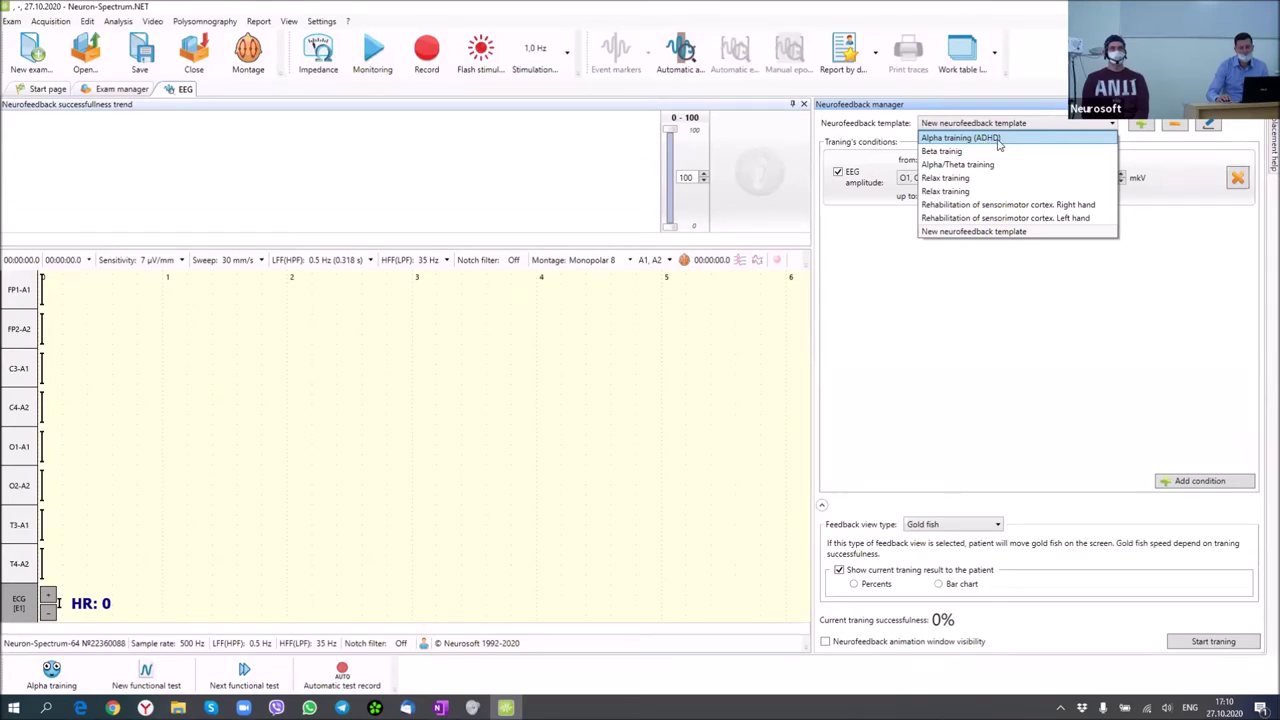
left_click(991, 142)
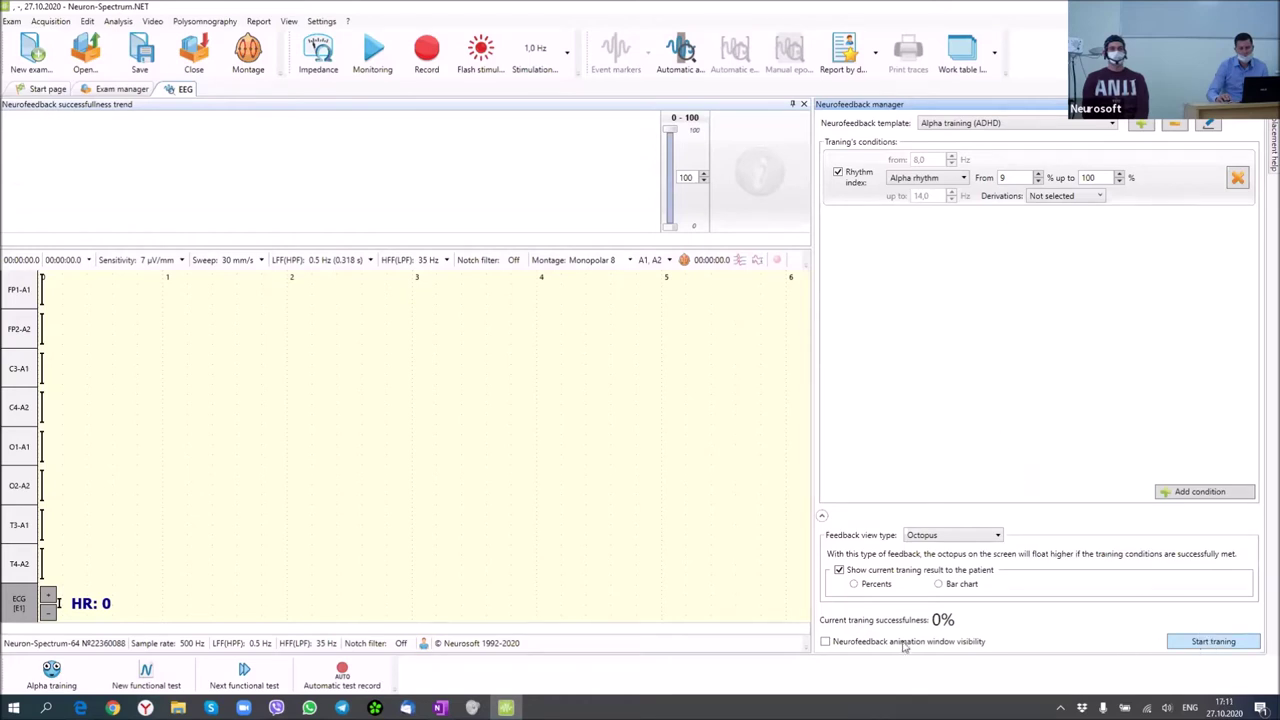
left_click(844, 643)
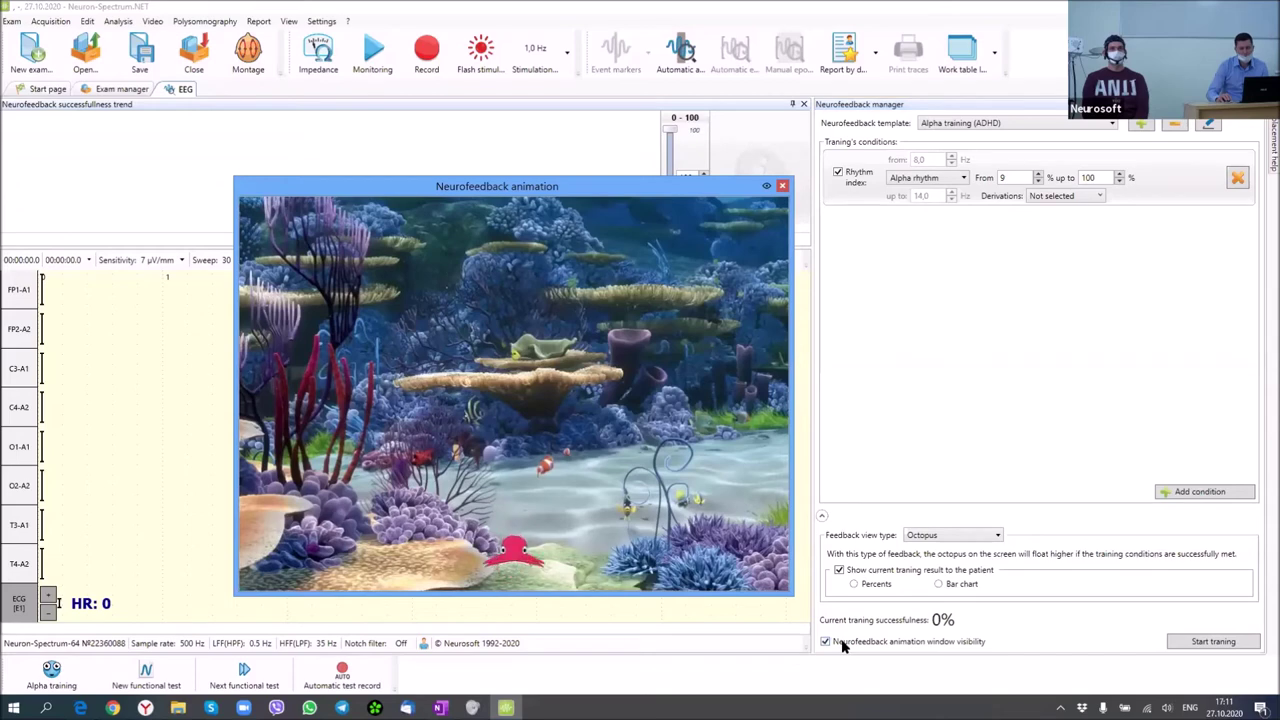
left_click(843, 643)
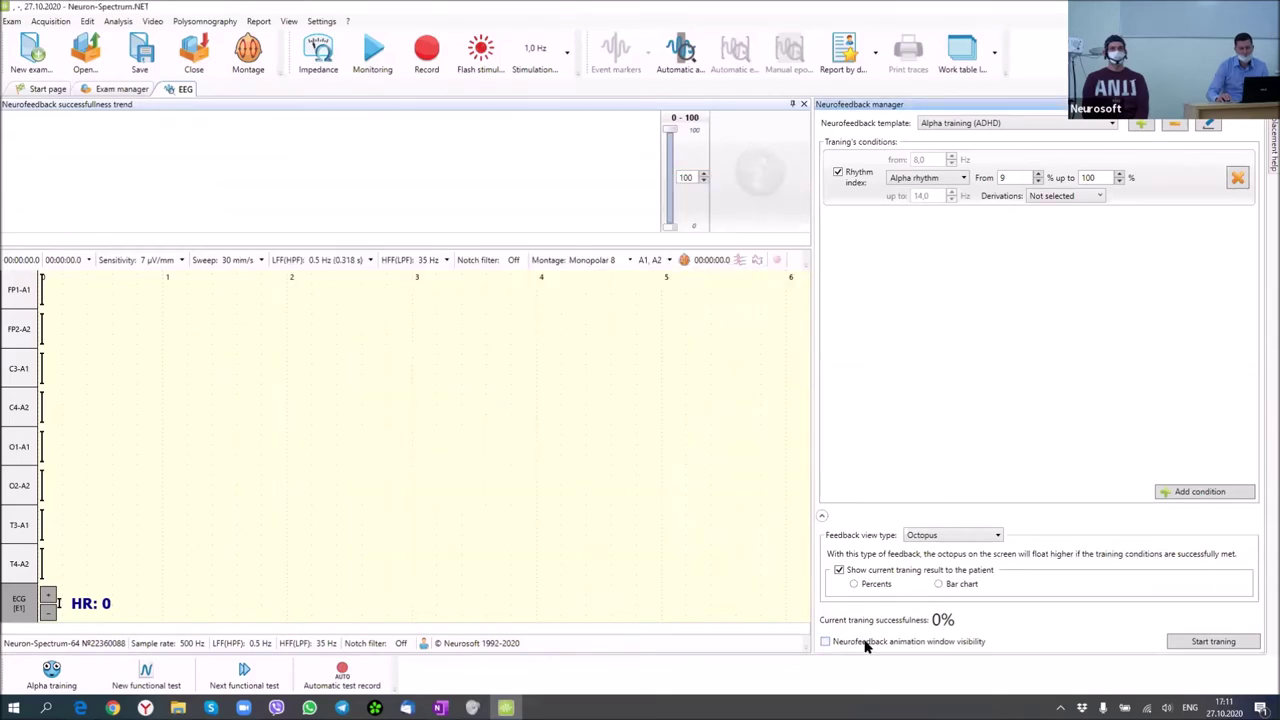
Start the neurofeedback training and accept the electrode impedance measurement
left_click(1213, 642)
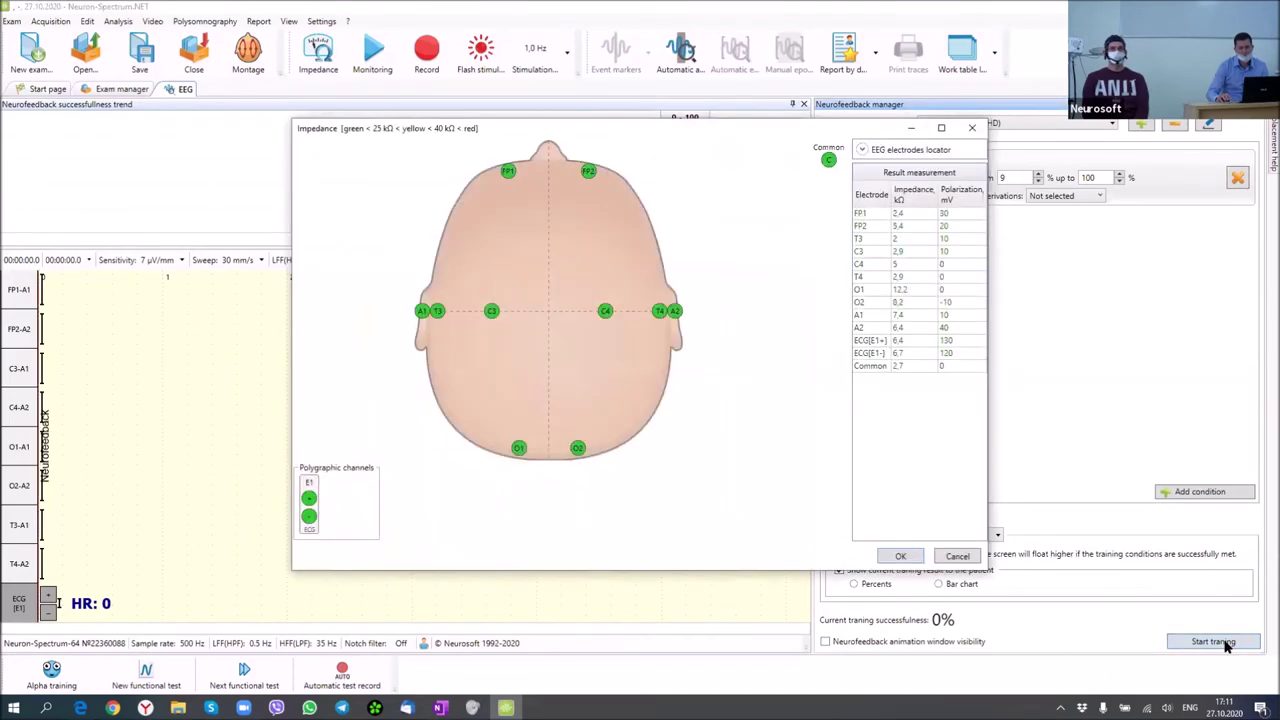
left_click(900, 556)
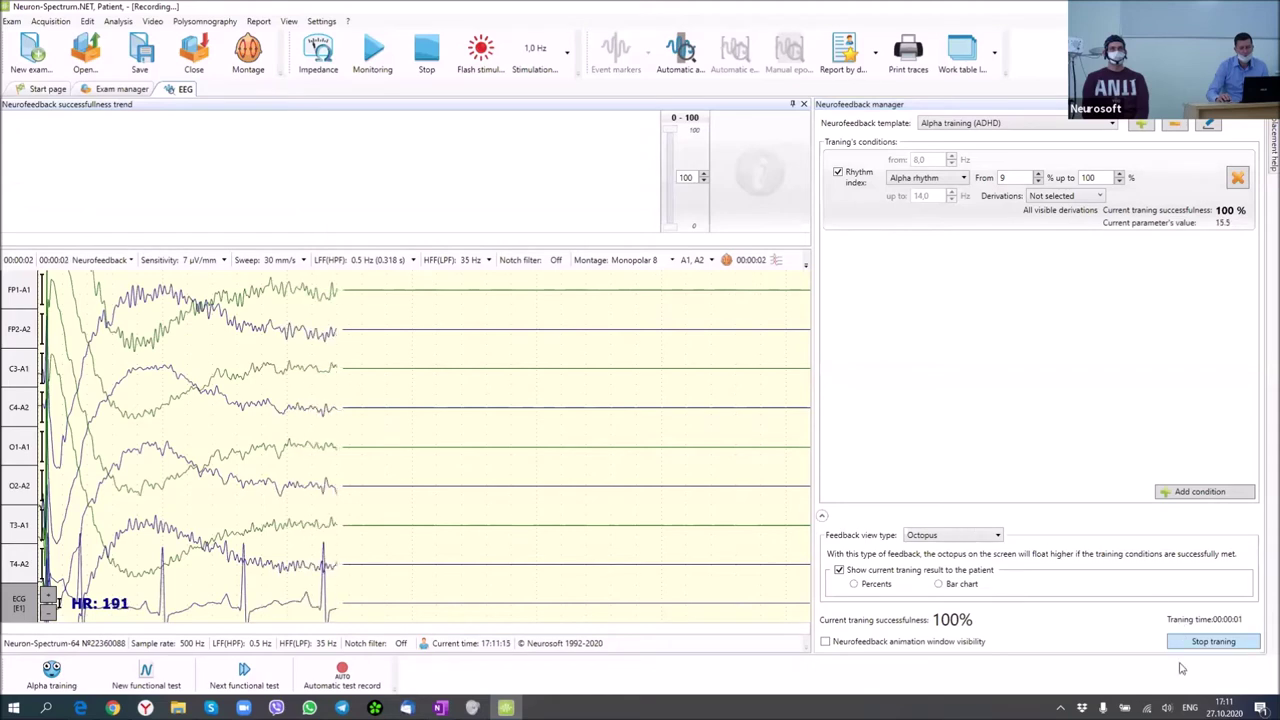
Lower the speaker volume to 11 in the Windows volume mixer and return to the running training
left_click(1166, 708)
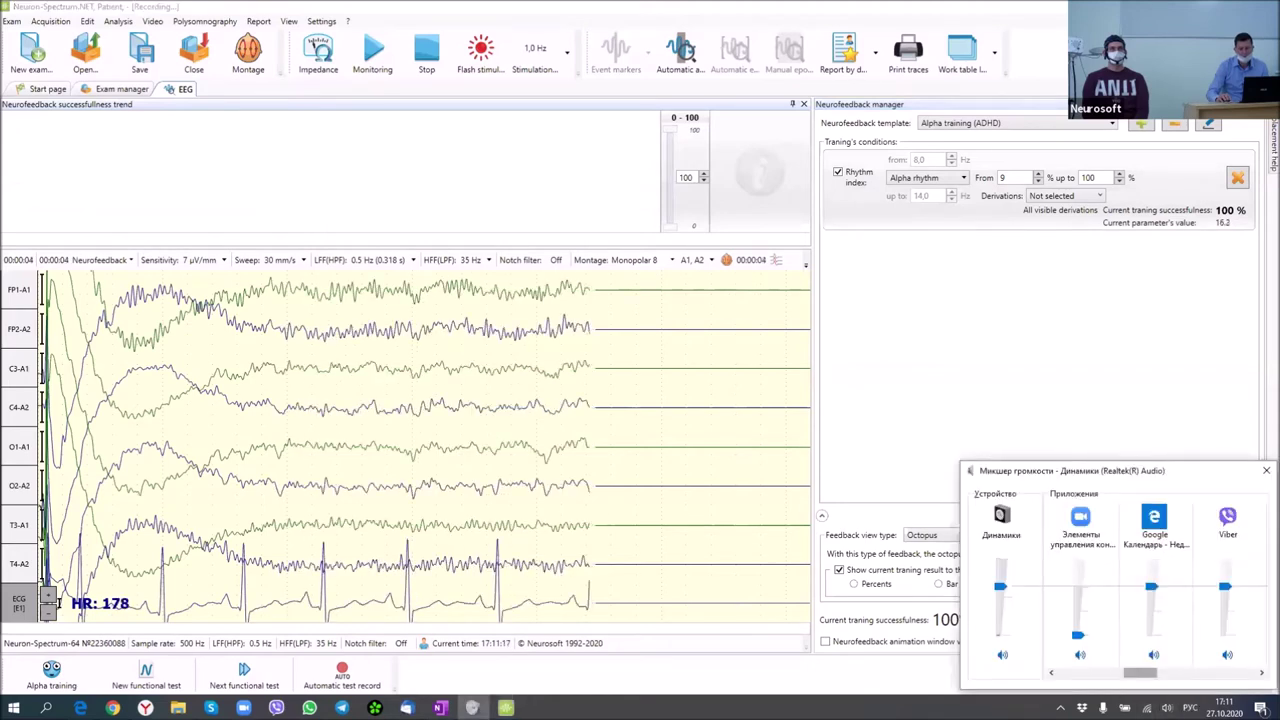
left_click_drag(1140, 673, 1060, 676)
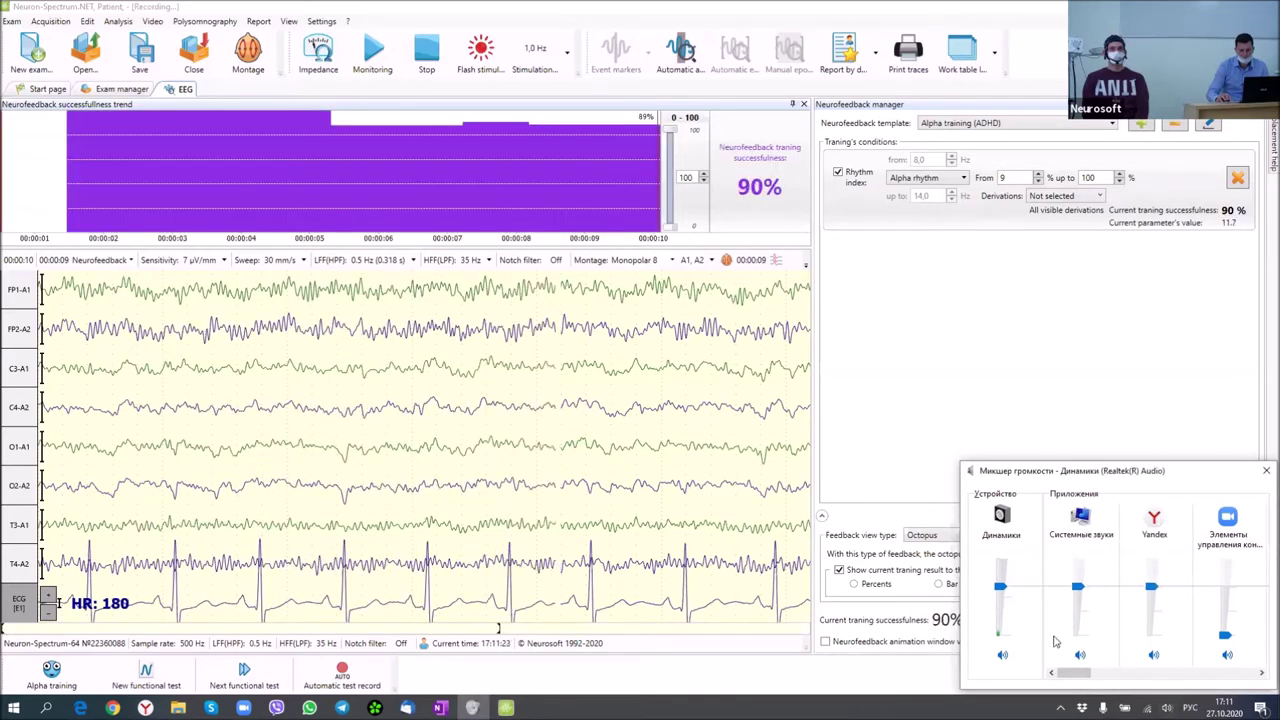
left_click_drag(1000, 586, 999, 617)
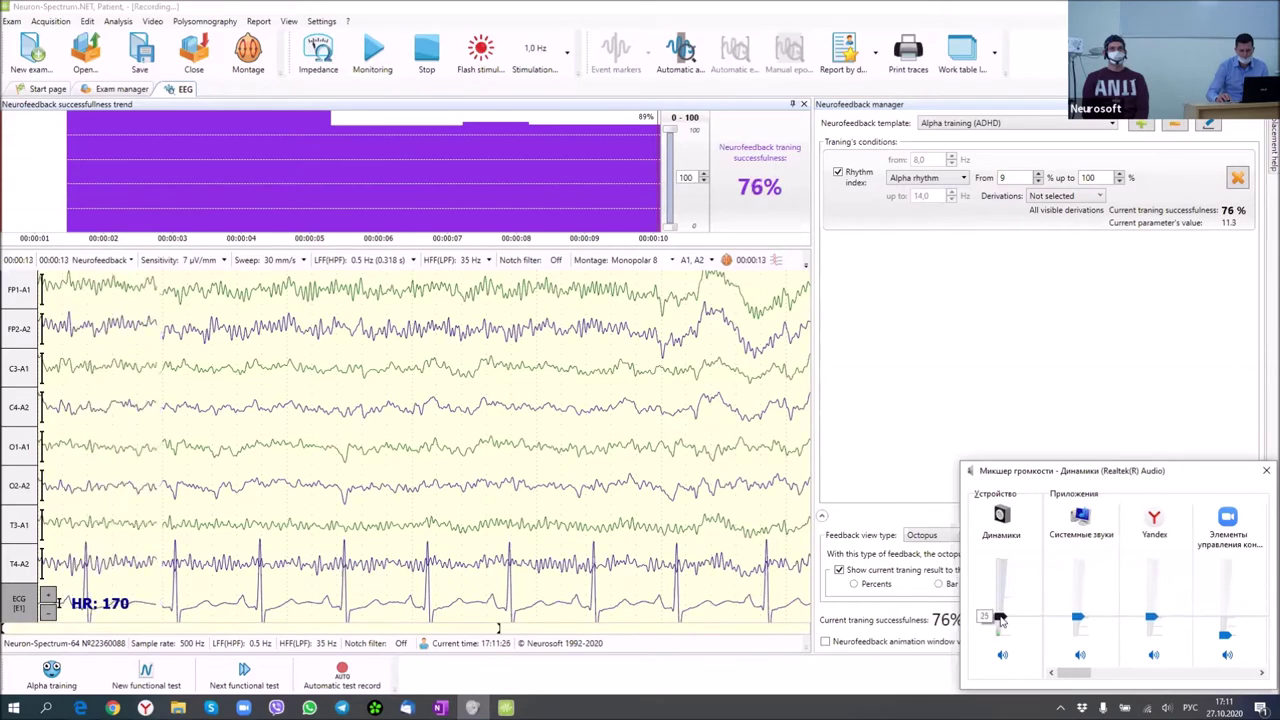
left_click(836, 407)
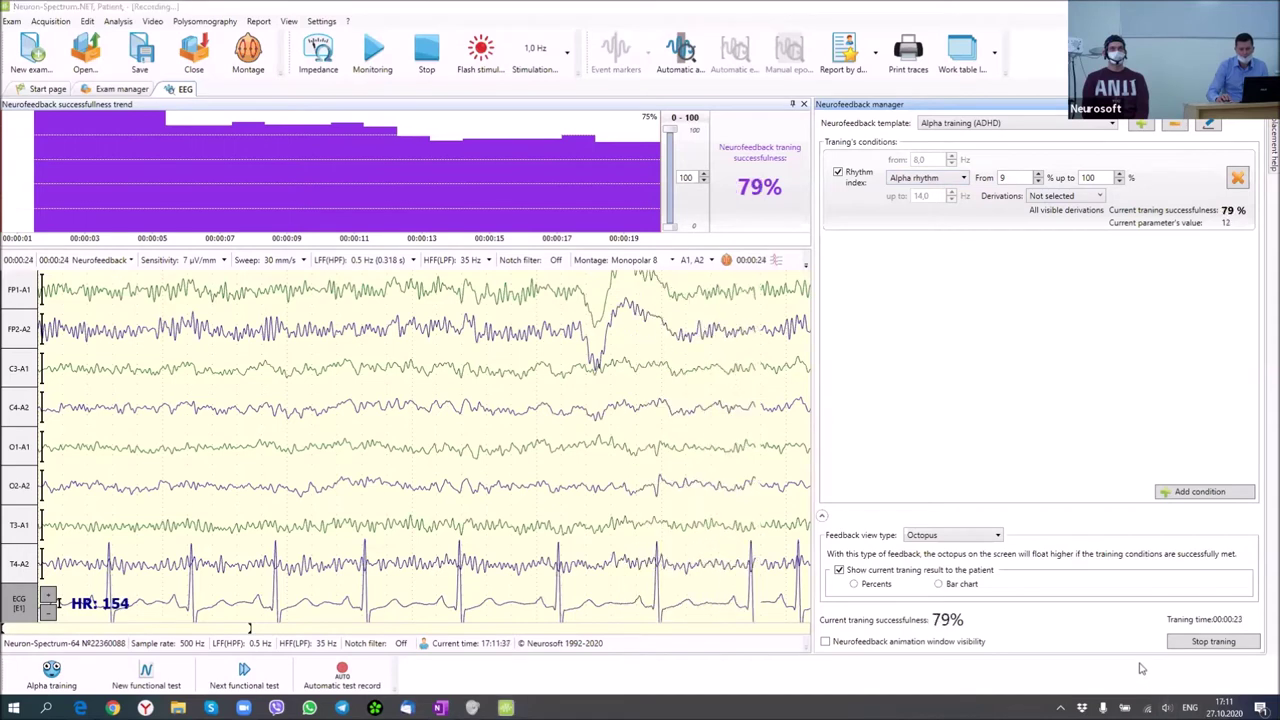
left_click_drag(1000, 618, 1002, 630)
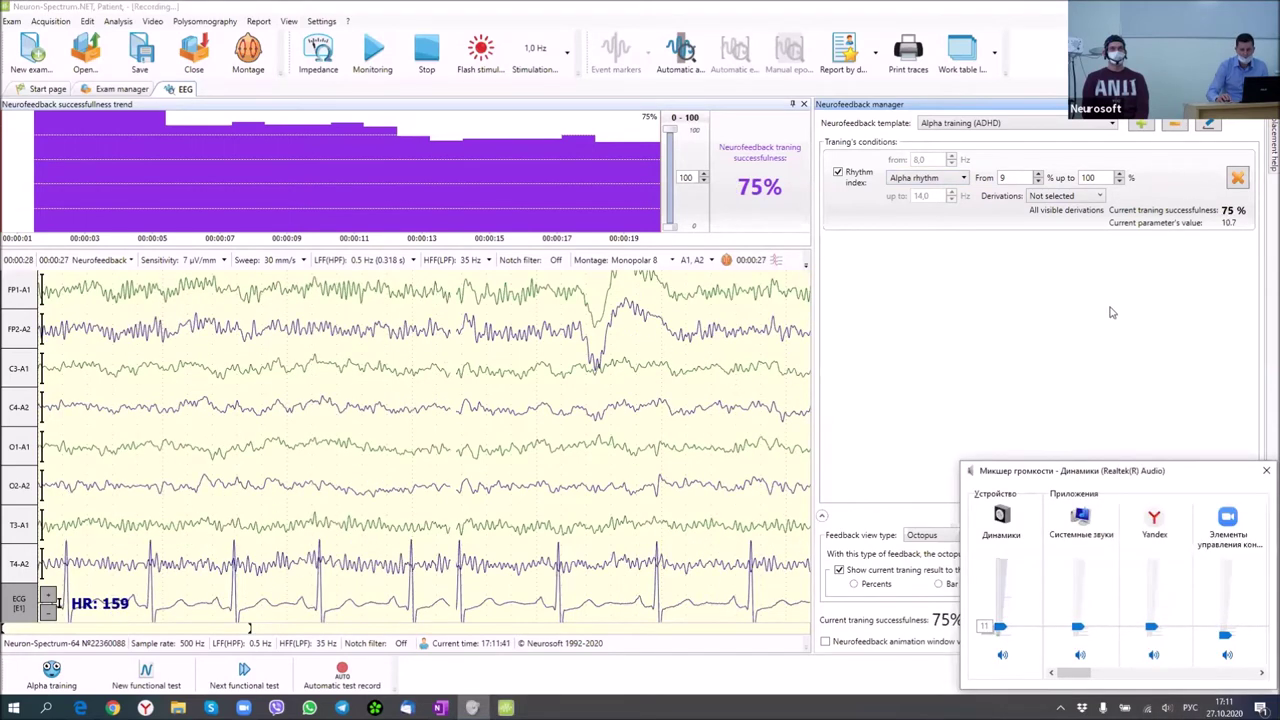
left_click(1162, 226)
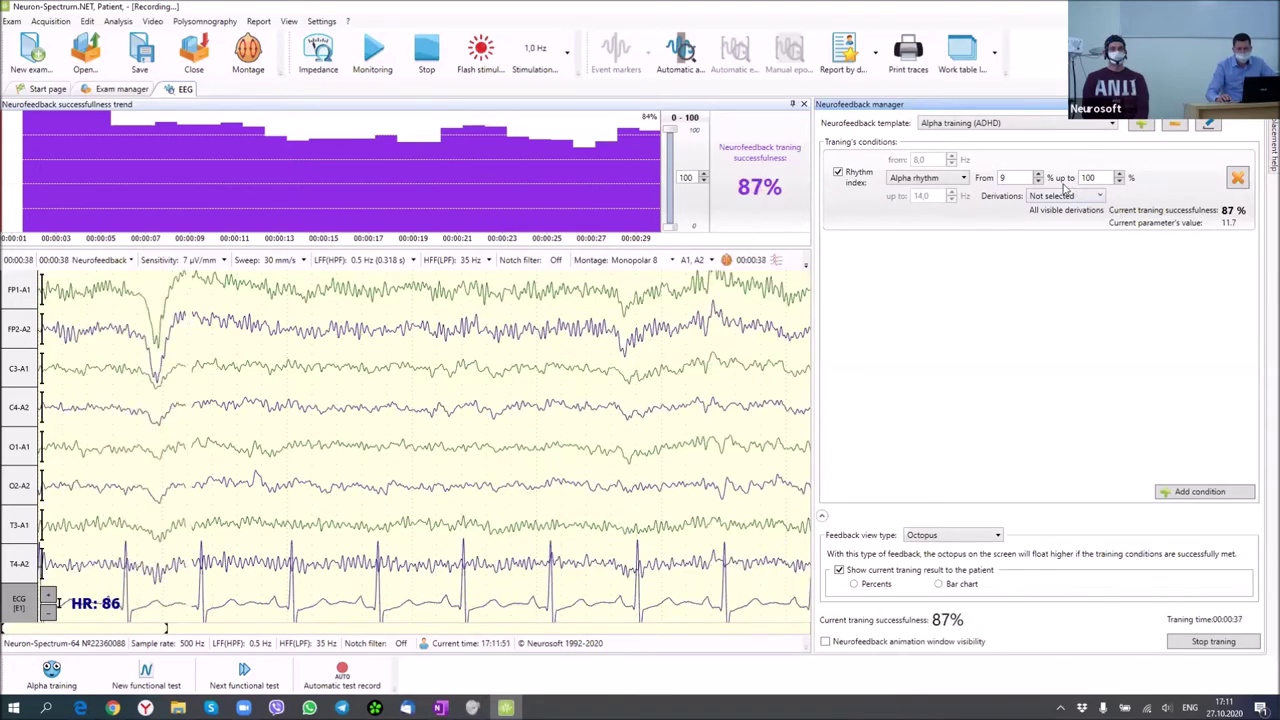
Raise the lower limit of the Alpha rhythm index condition to 14 %
left_click(1038, 174)
left_click(1038, 174)
left_click(1038, 174)
left_click(1038, 174)
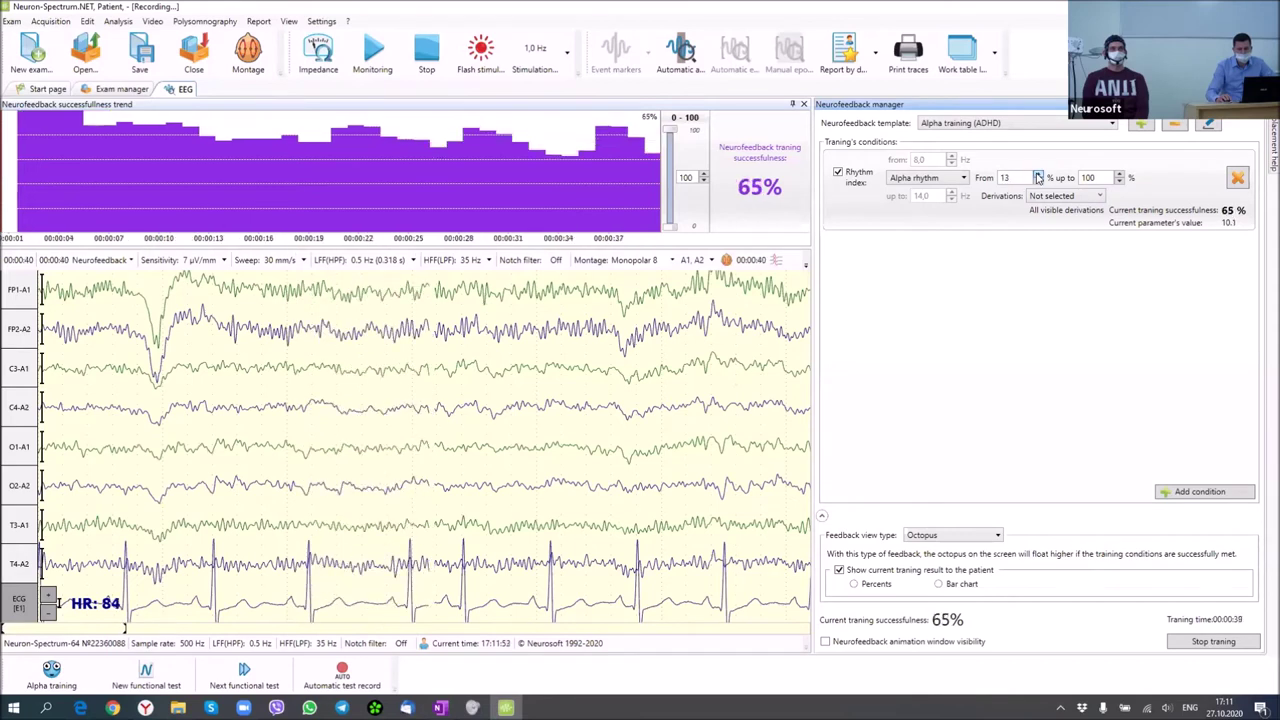
left_click(1038, 174)
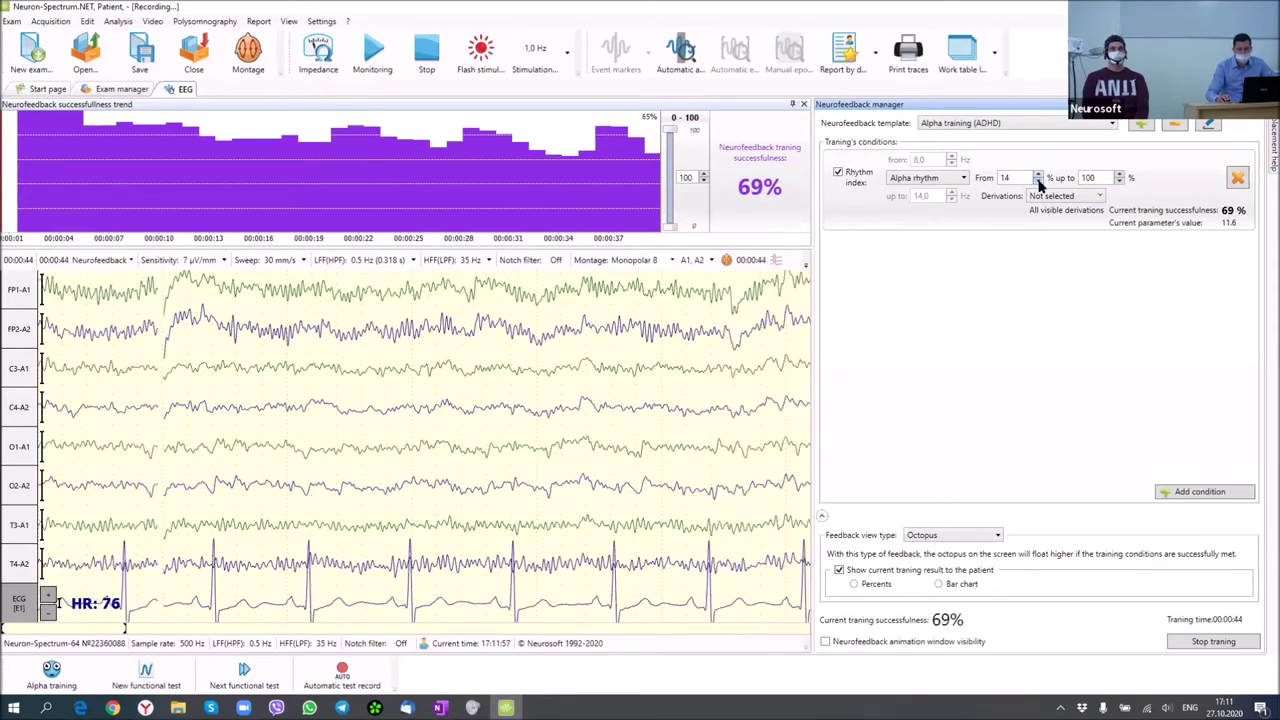
Reduce the lower limit of the Alpha rhythm index condition to 8 %
left_click(1038, 181)
left_click(1038, 181)
left_click(1038, 181)
left_click(1038, 181)
left_click(1038, 181)
left_click(1038, 181)
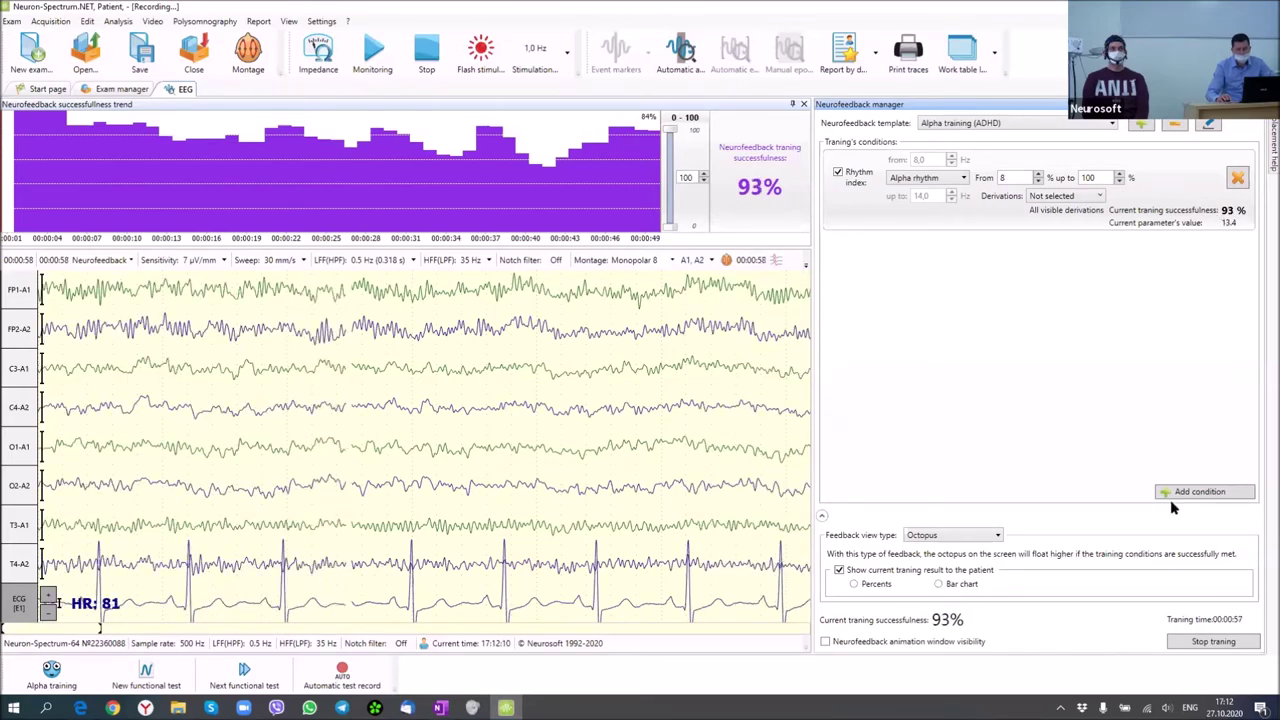
Show the neurofeedback animation window, enlarge it and place it over the EEG traces clear of the training conditions
left_click(825, 642)
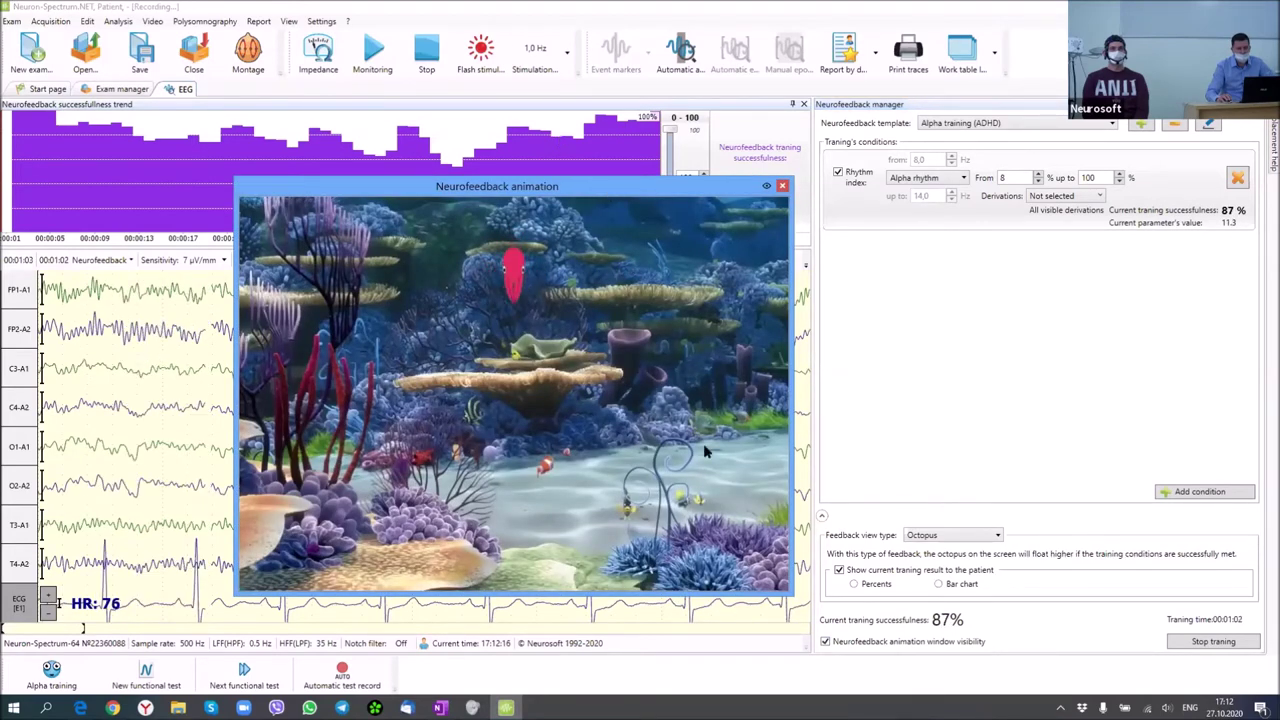
left_click_drag(737, 537, 815, 594)
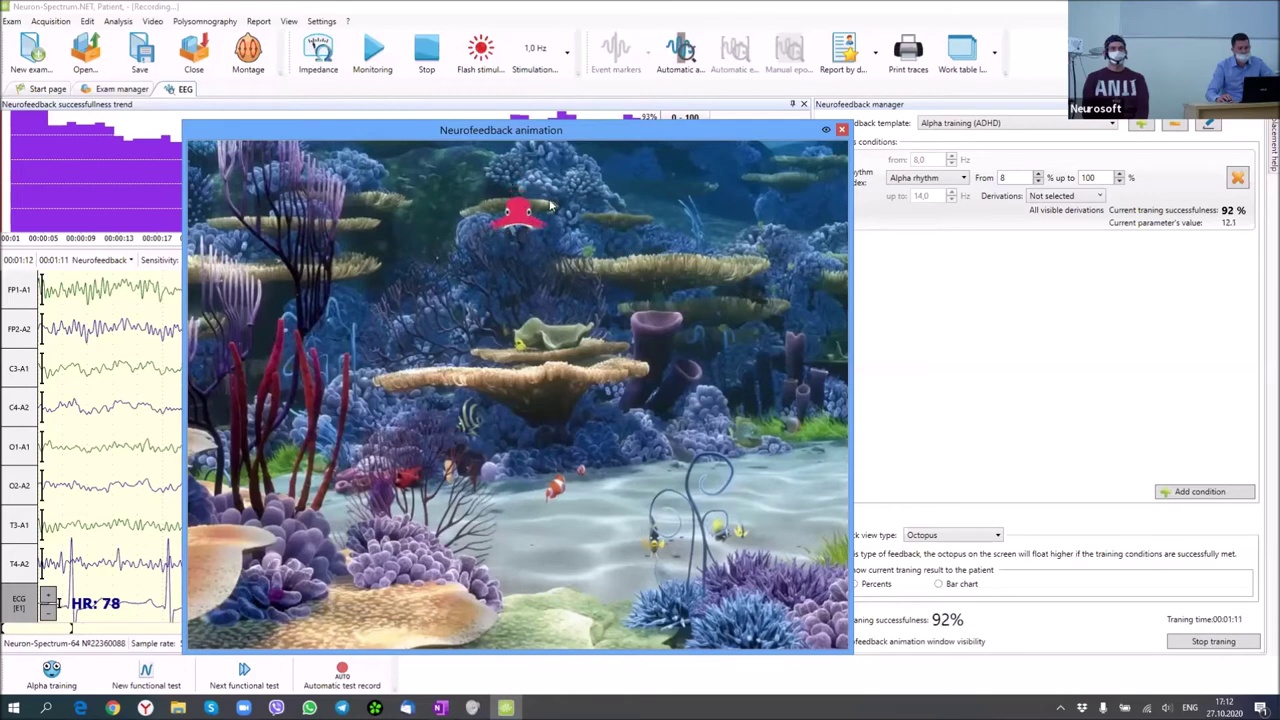
left_click_drag(558, 149, 569, 190)
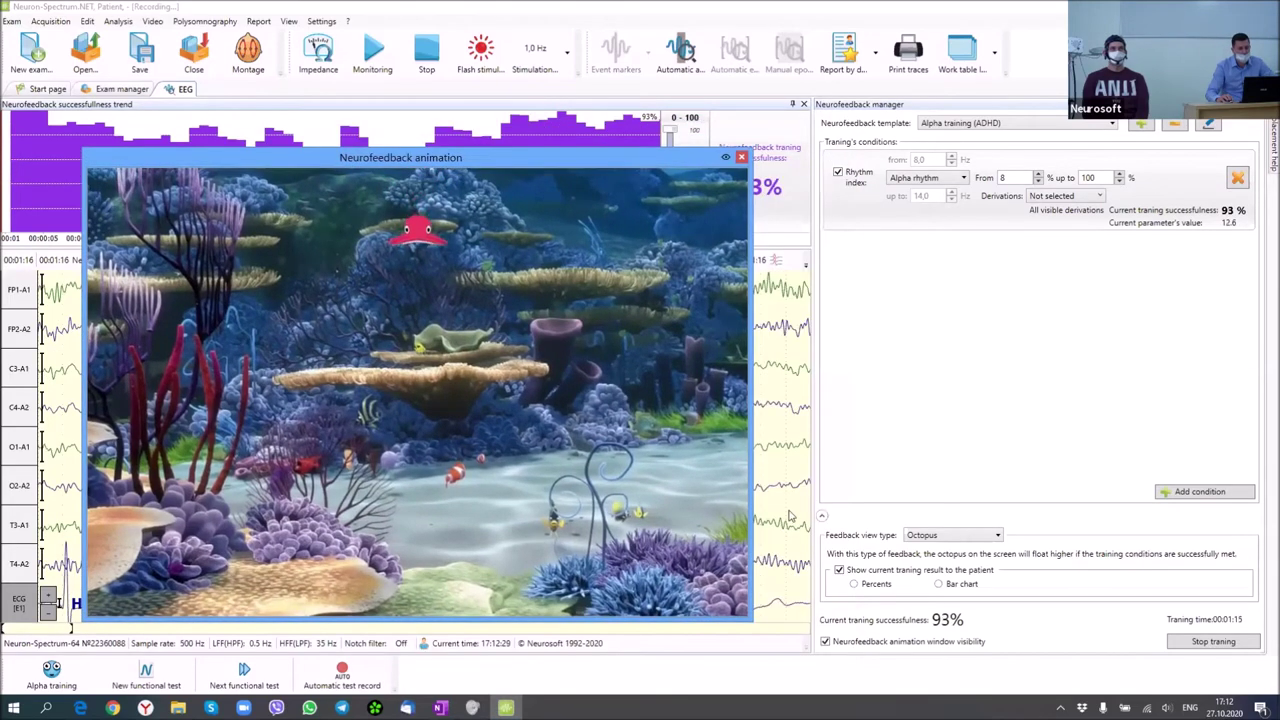
Show the patient the current training result as Percents, trying the Bar chart display in between, and reposition the animation window
left_click(855, 585)
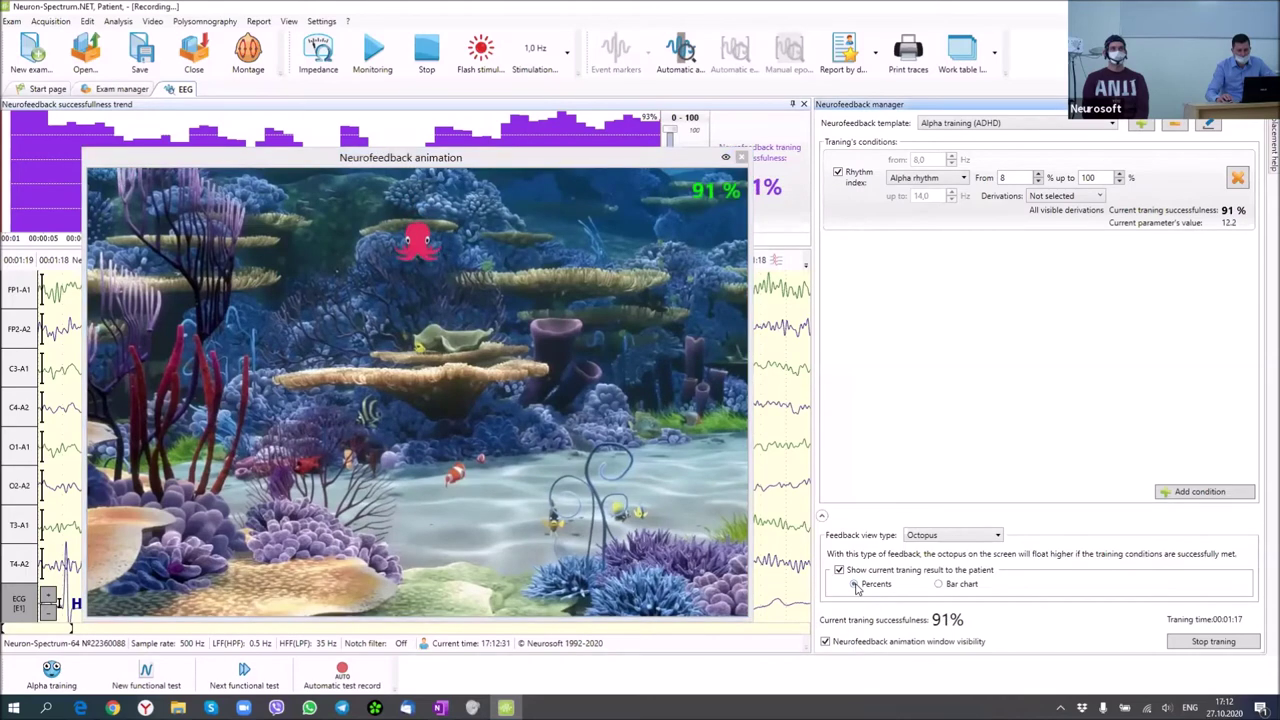
left_click(710, 195)
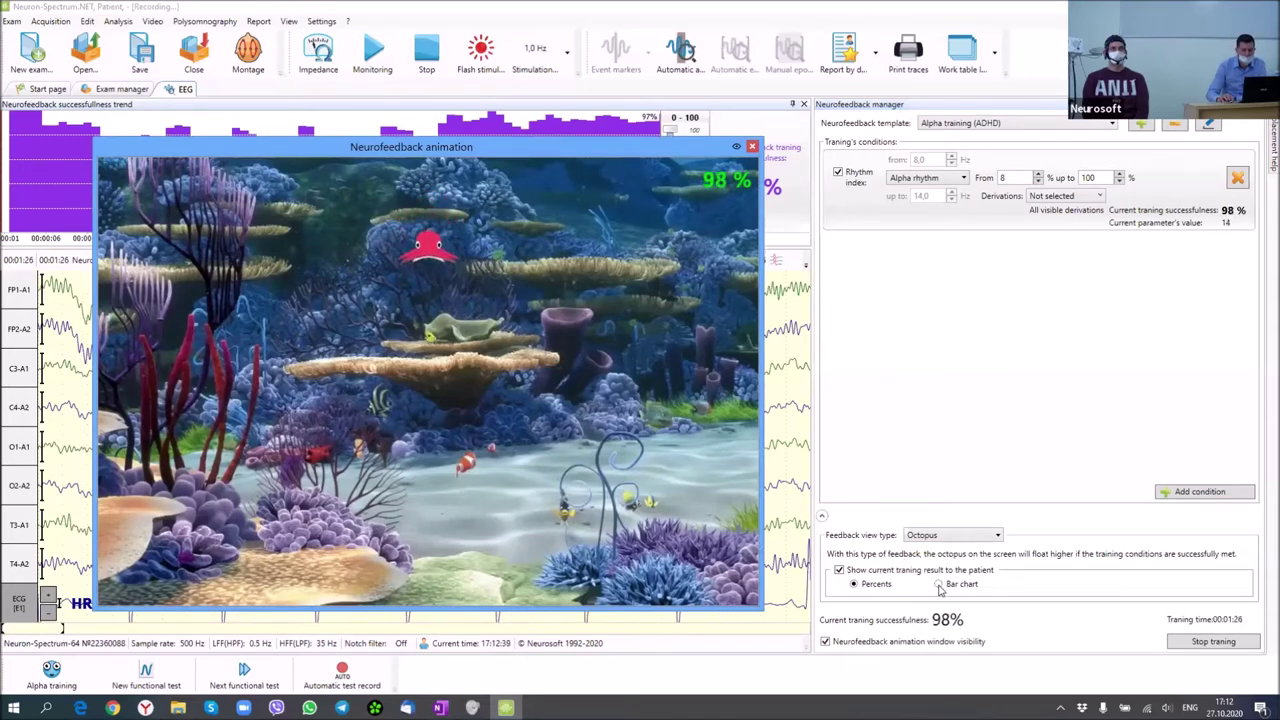
left_click(939, 585)
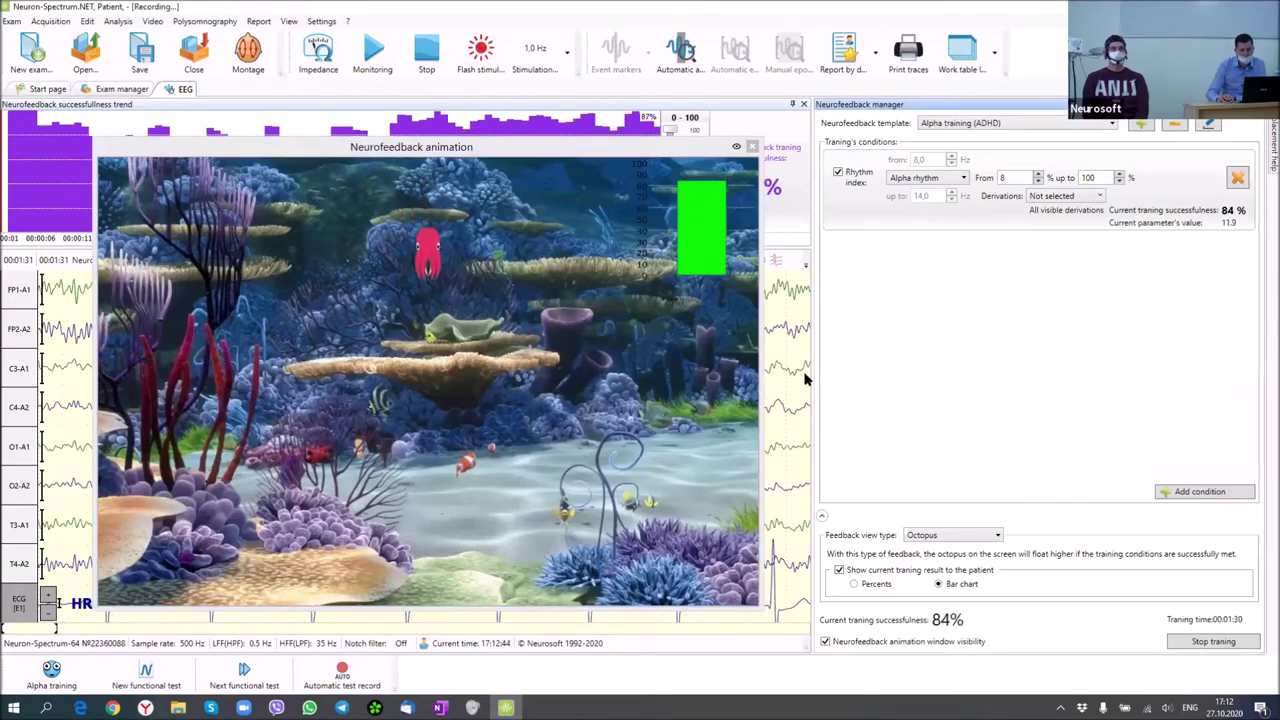
key("Up")
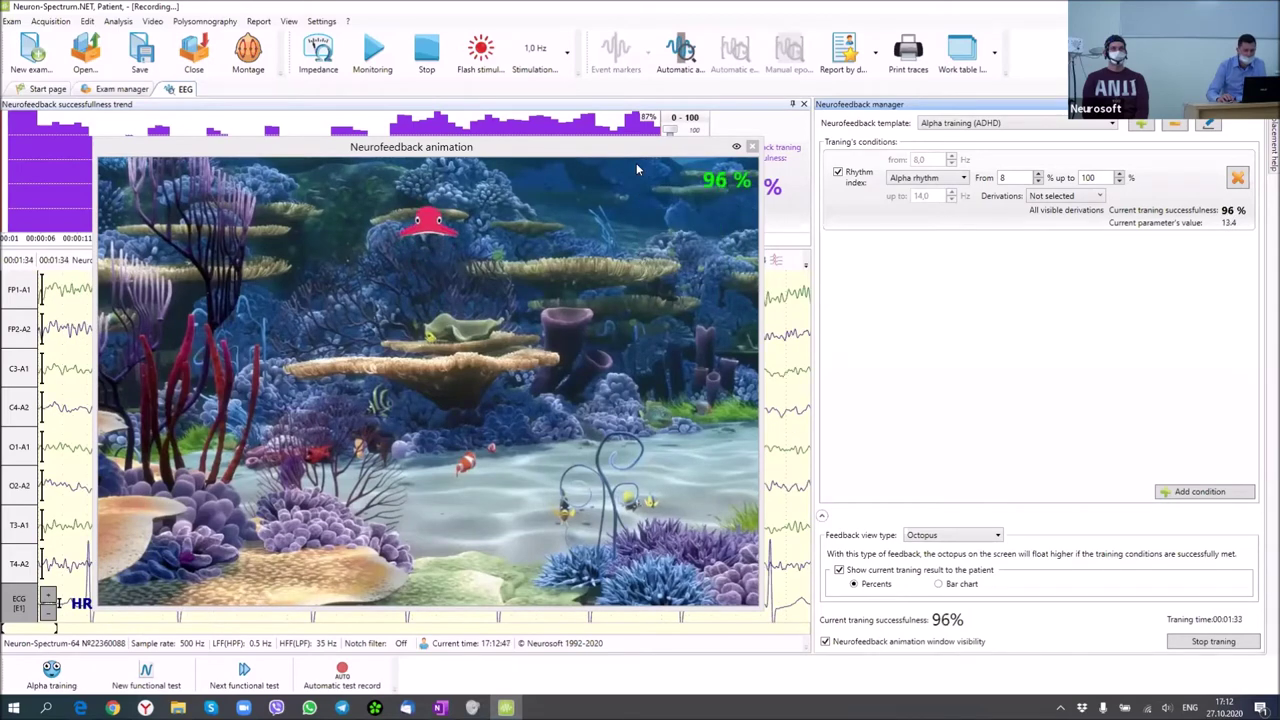
left_click_drag(622, 152, 604, 150)
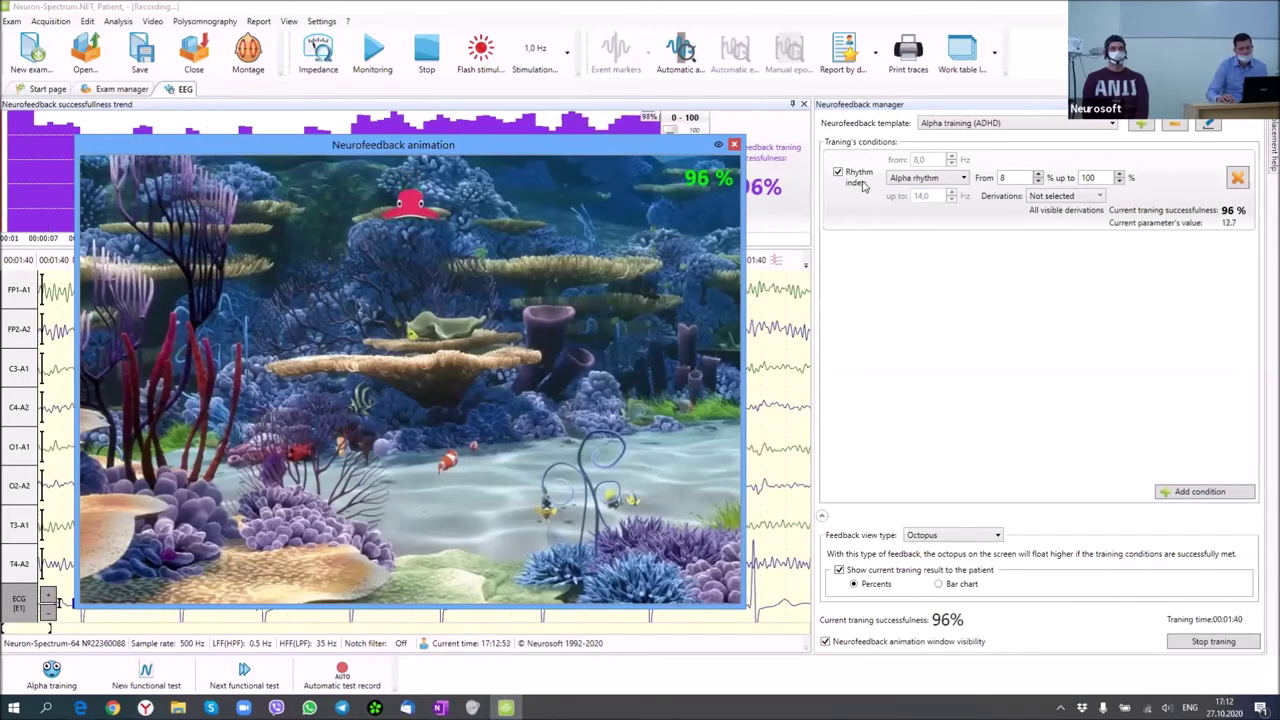
Raise the lower limit of the Alpha rhythm index condition to 22 %
left_click(1039, 176)
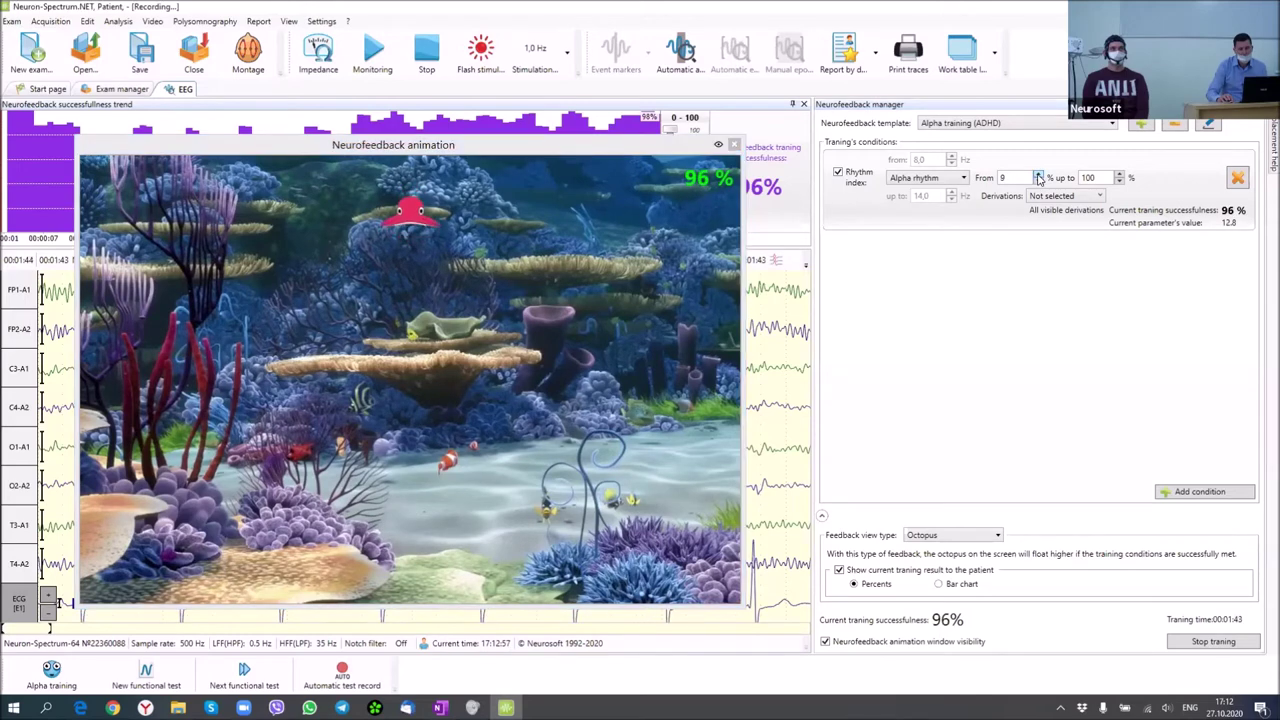
left_click(1039, 176)
left_click(1039, 176)
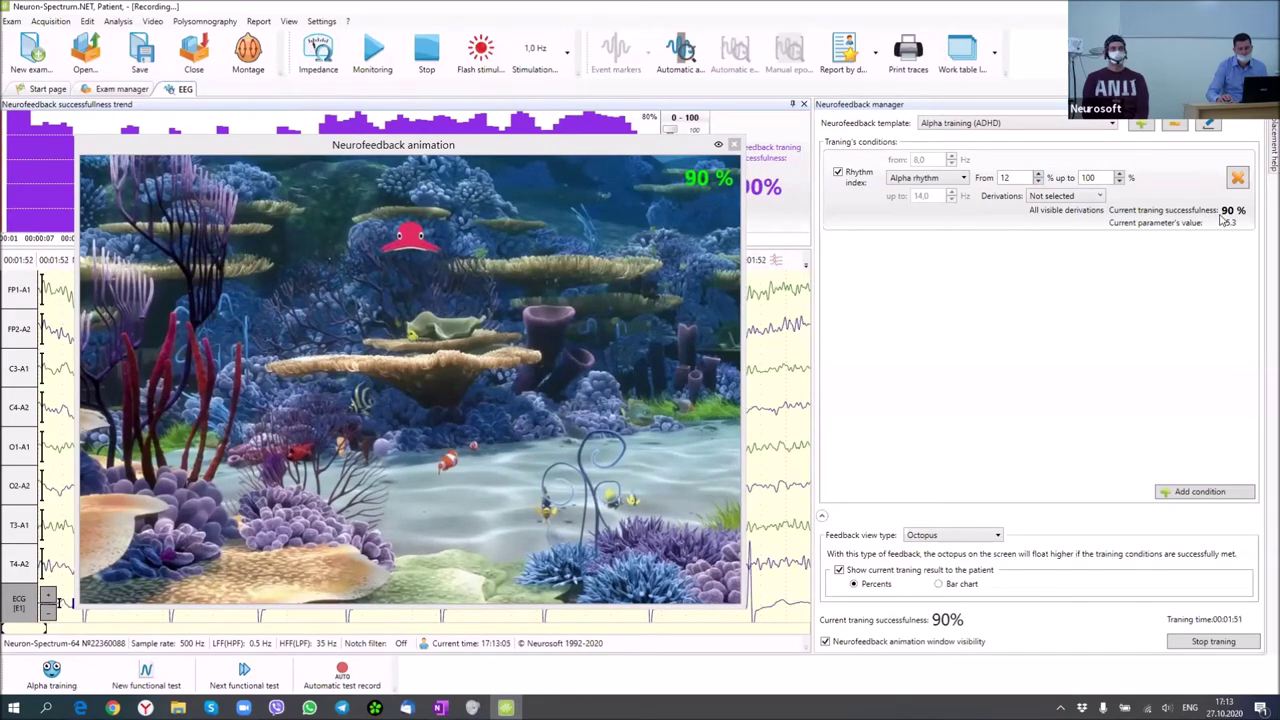
left_click(1040, 175)
left_click(1040, 175)
left_click(1040, 175)
left_click(1040, 175)
left_click(1040, 175)
left_click(1040, 175)
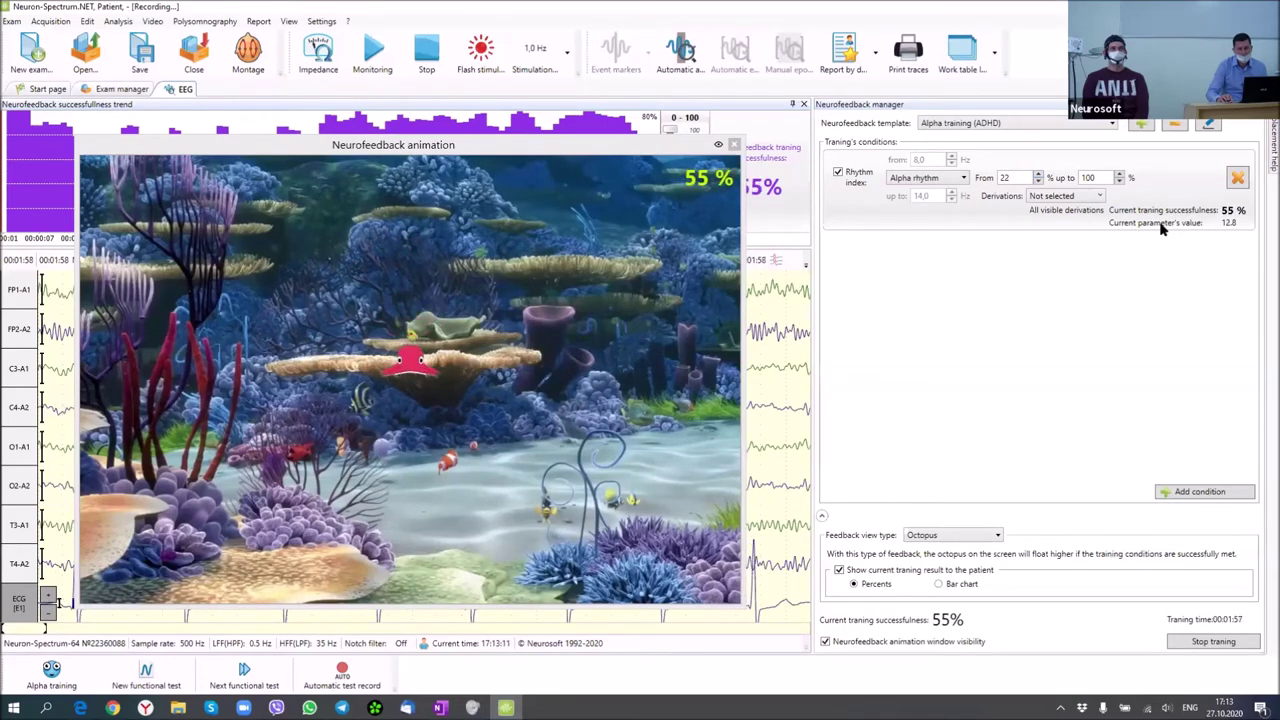
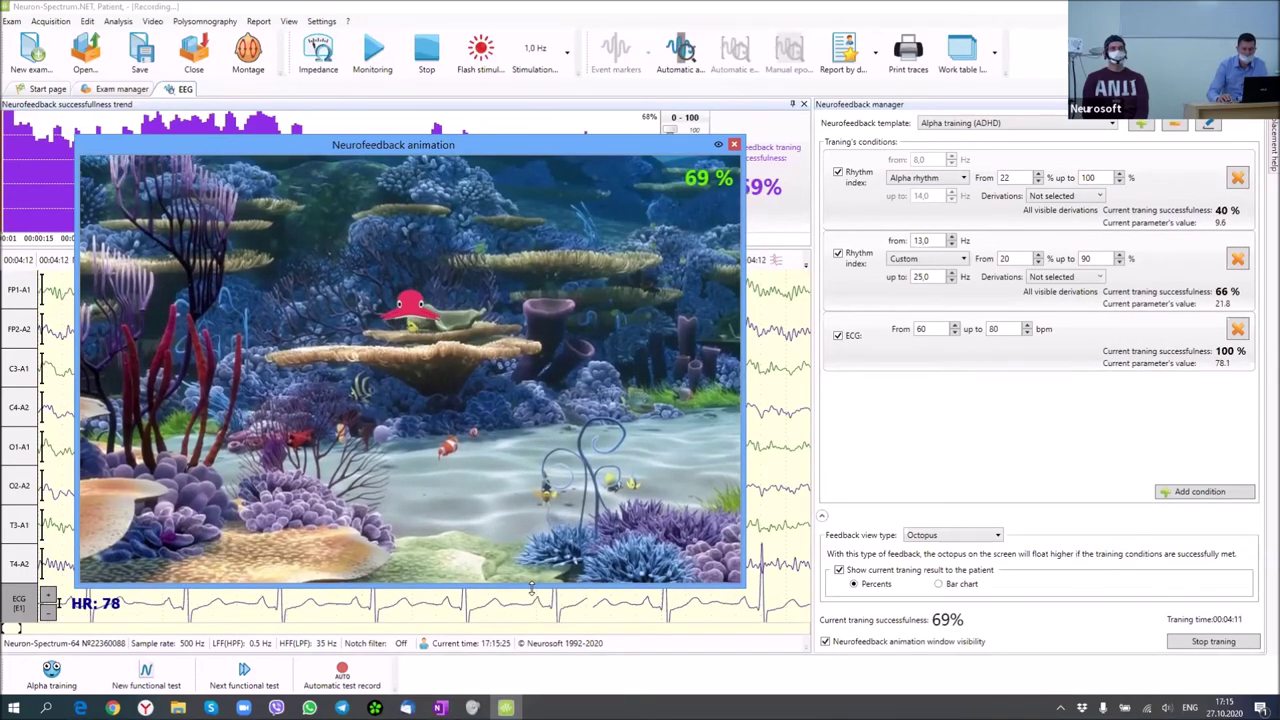
Lower the upper limit of the ECG heart rate condition to 69 bpm
left_click(1025, 334)
left_click(1025, 334)
left_click(1025, 334)
left_click(1025, 334)
left_click(1025, 334)
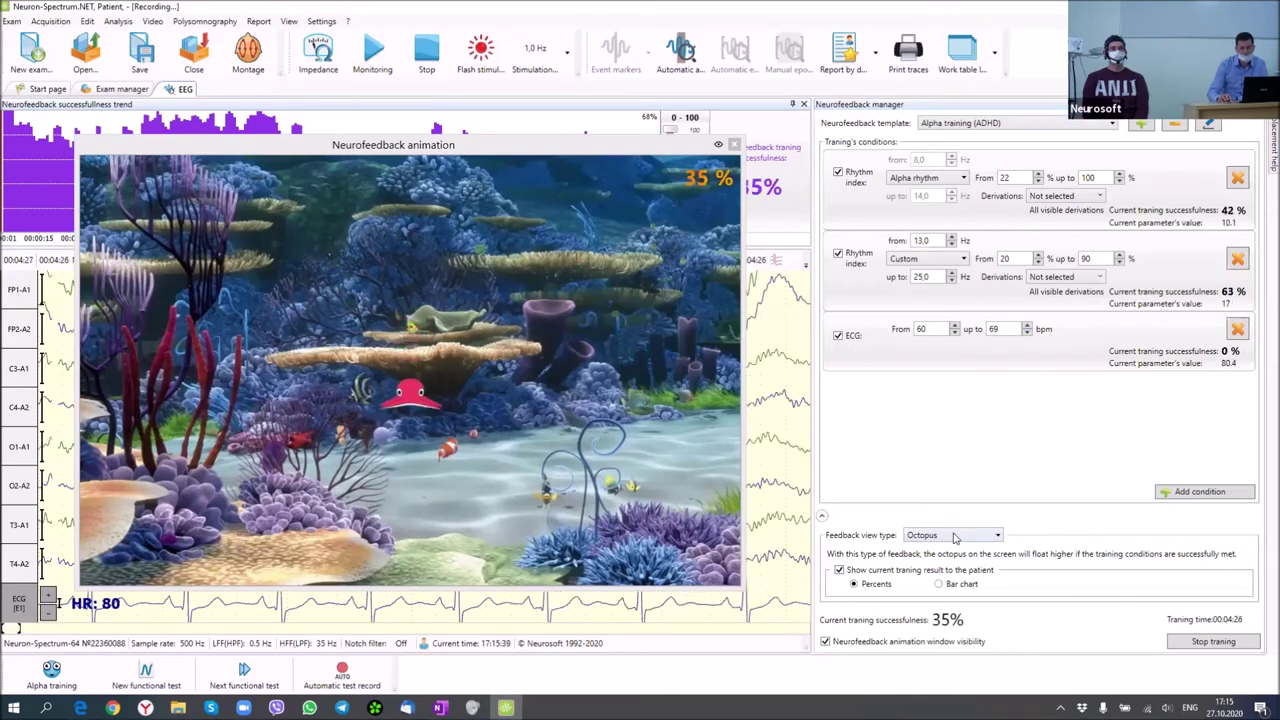
Switch the running session to the Relax training neurofeedback template and dismiss the device error message
left_click(990, 123)
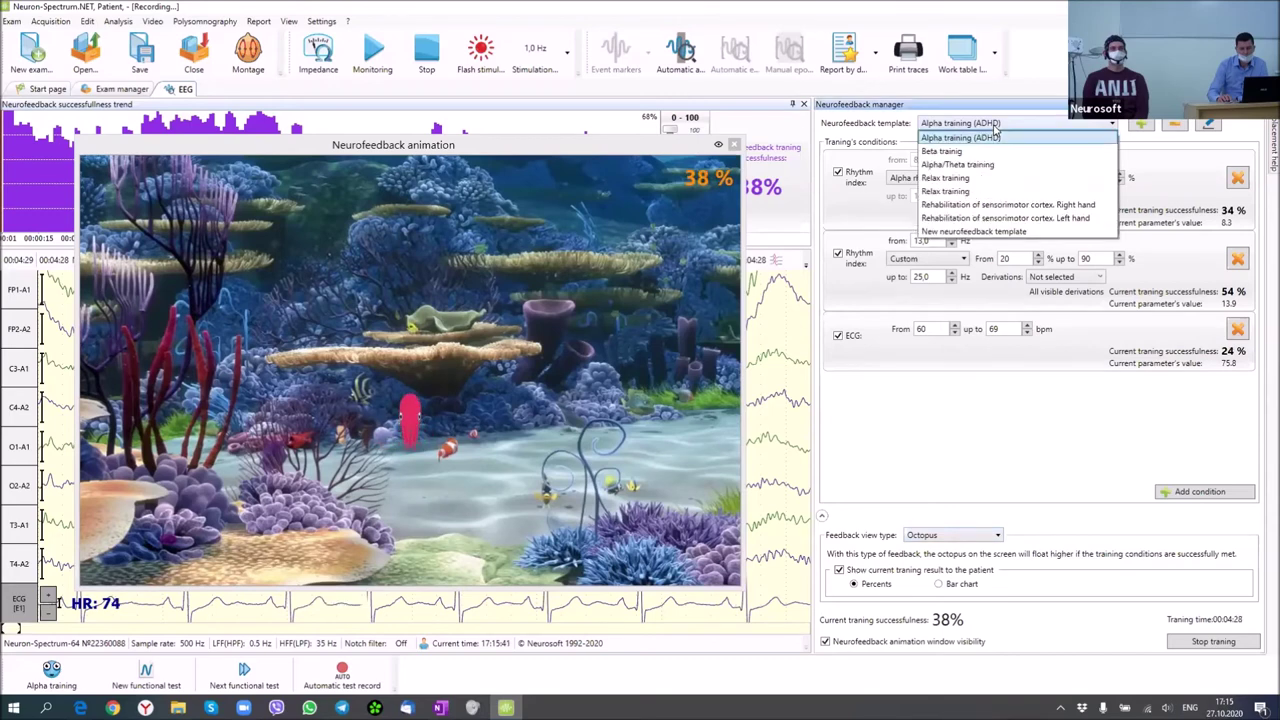
left_click(979, 178)
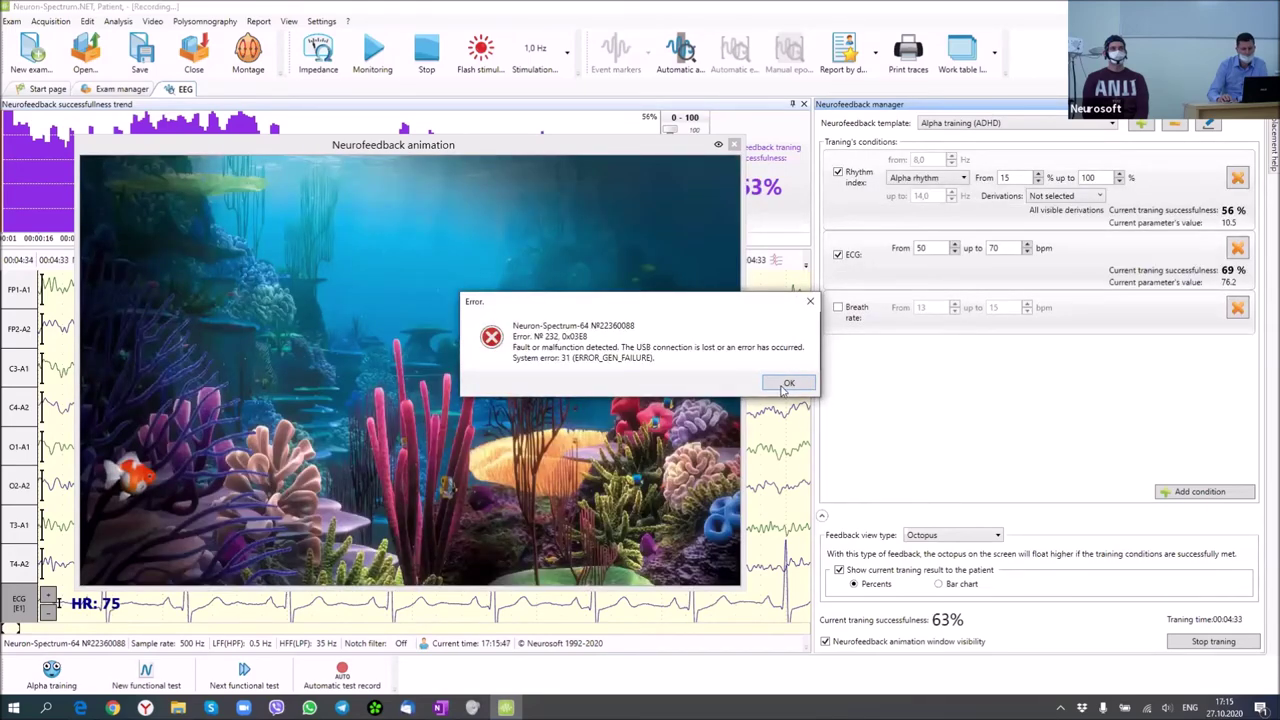
left_click(786, 384)
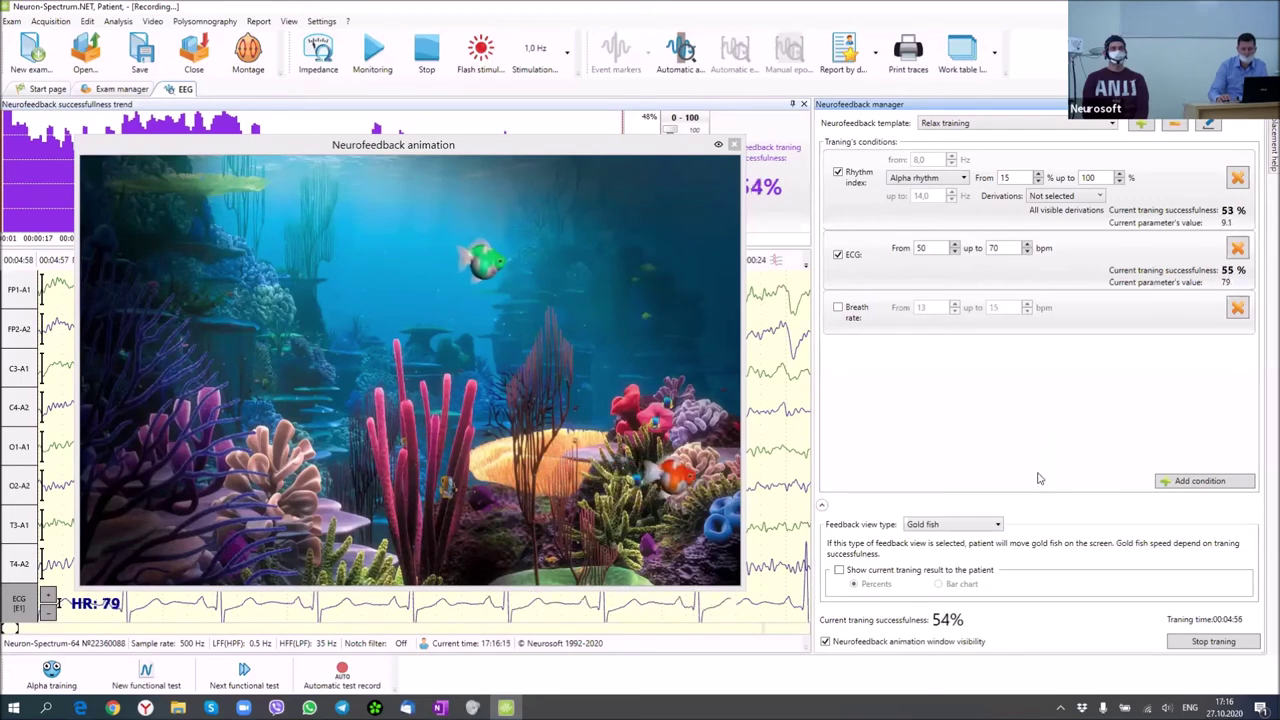
Look through the available feedback views and change the patient's feedback view type to Racing (vertical)
left_click(988, 524)
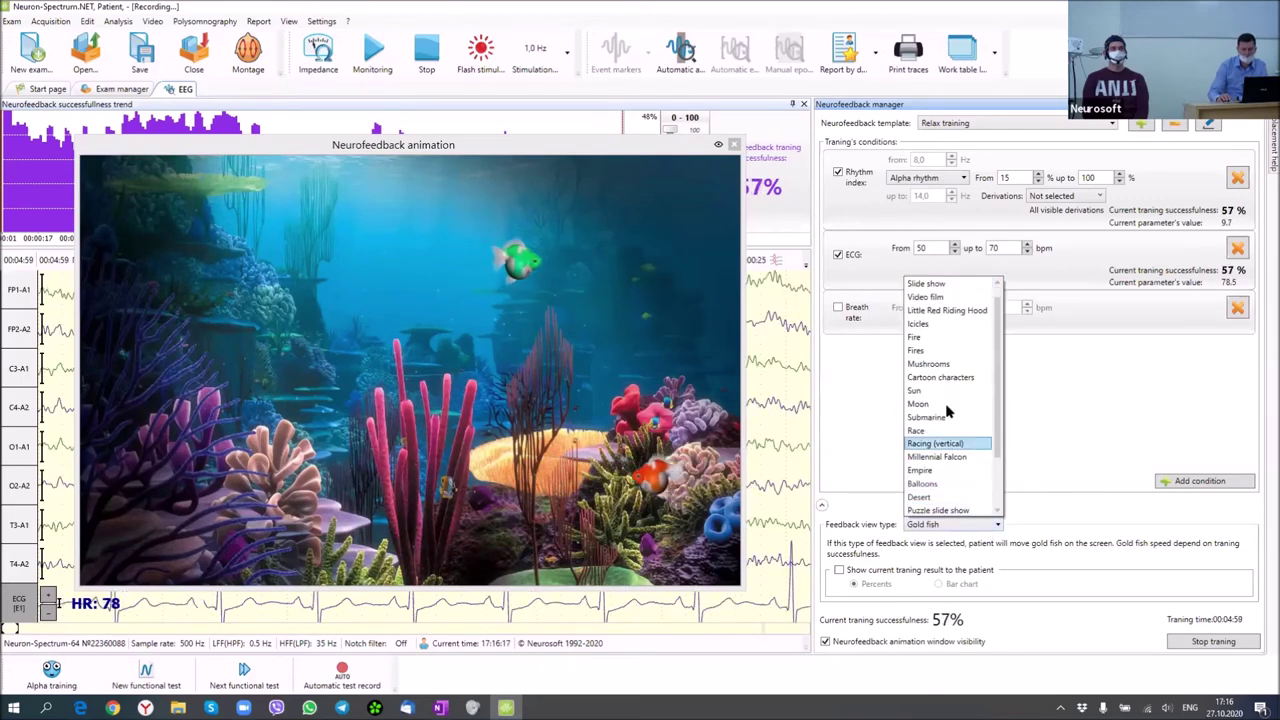
scroll(960, 345, "down", 2)
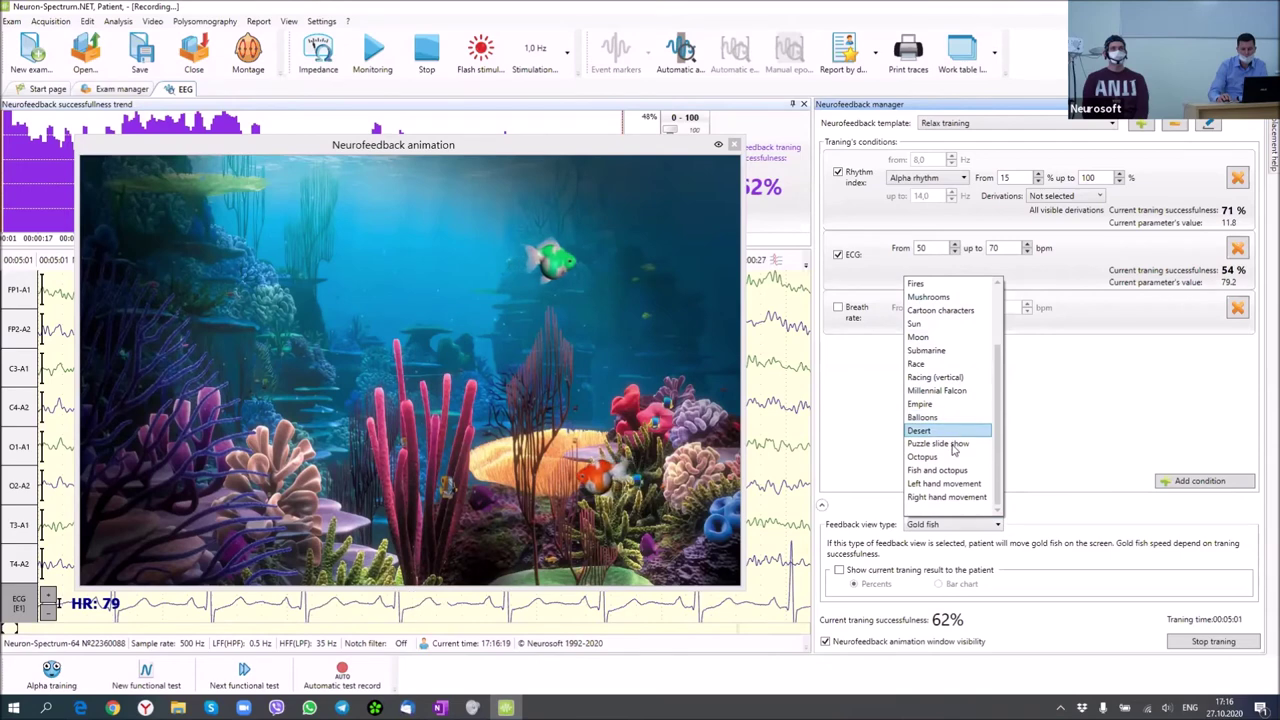
scroll(953, 449, "up", 2)
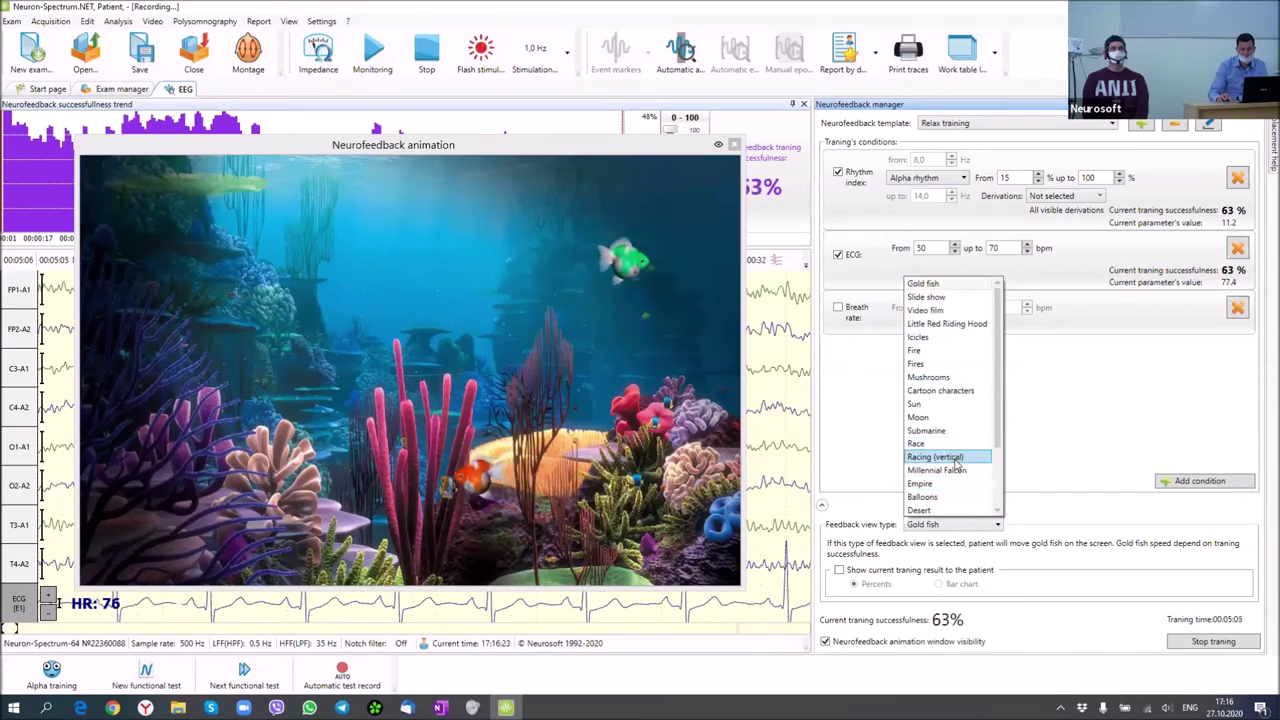
left_click(956, 459)
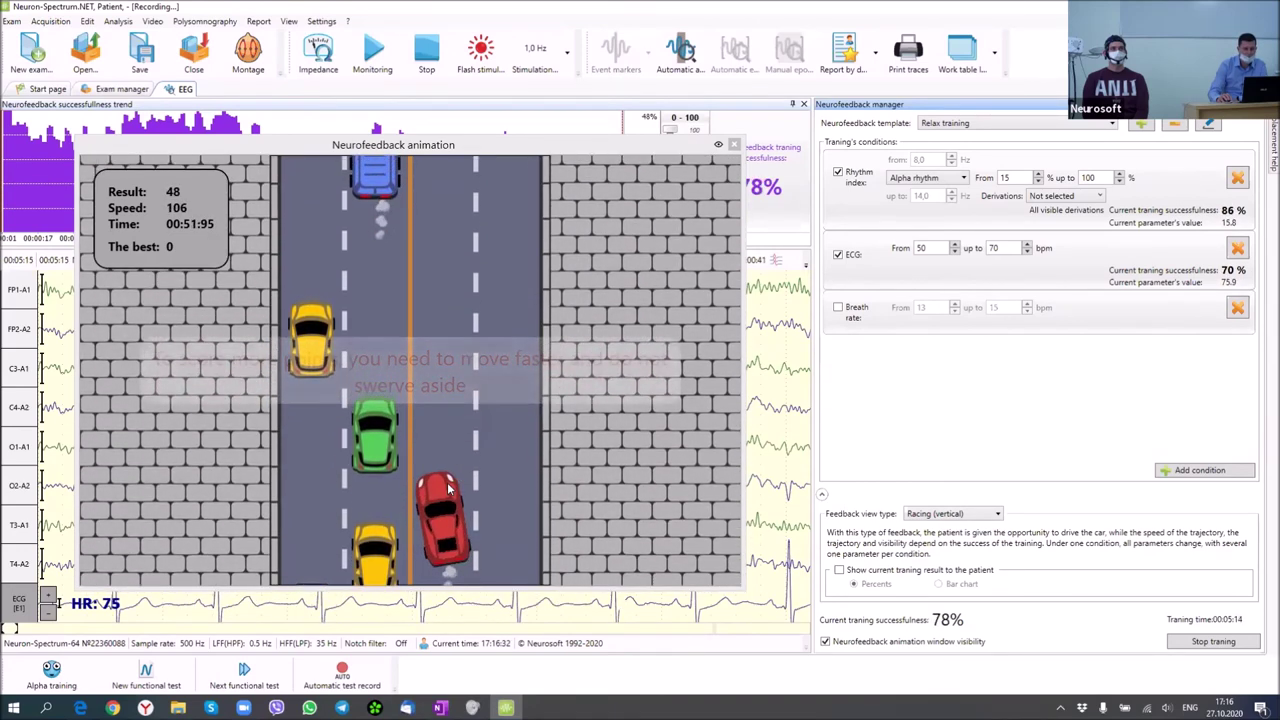
Change the patient's feedback view type to Slide show
left_click(987, 519)
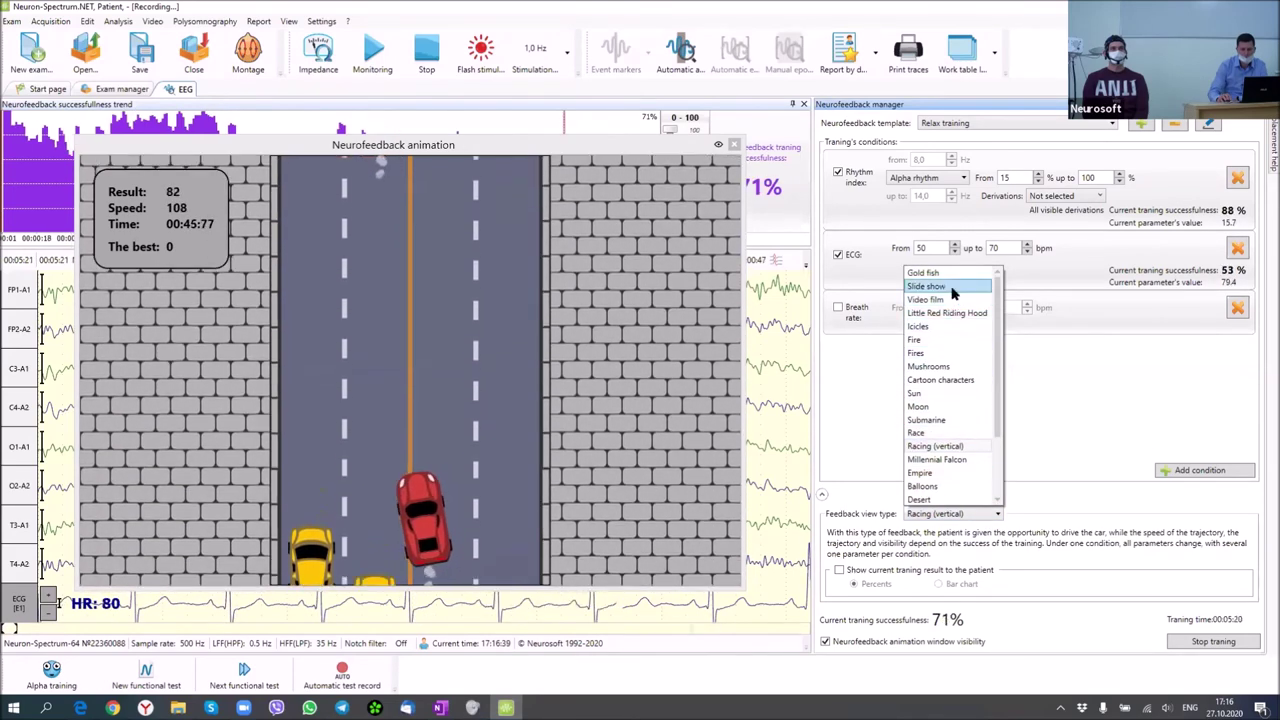
key("Escape")
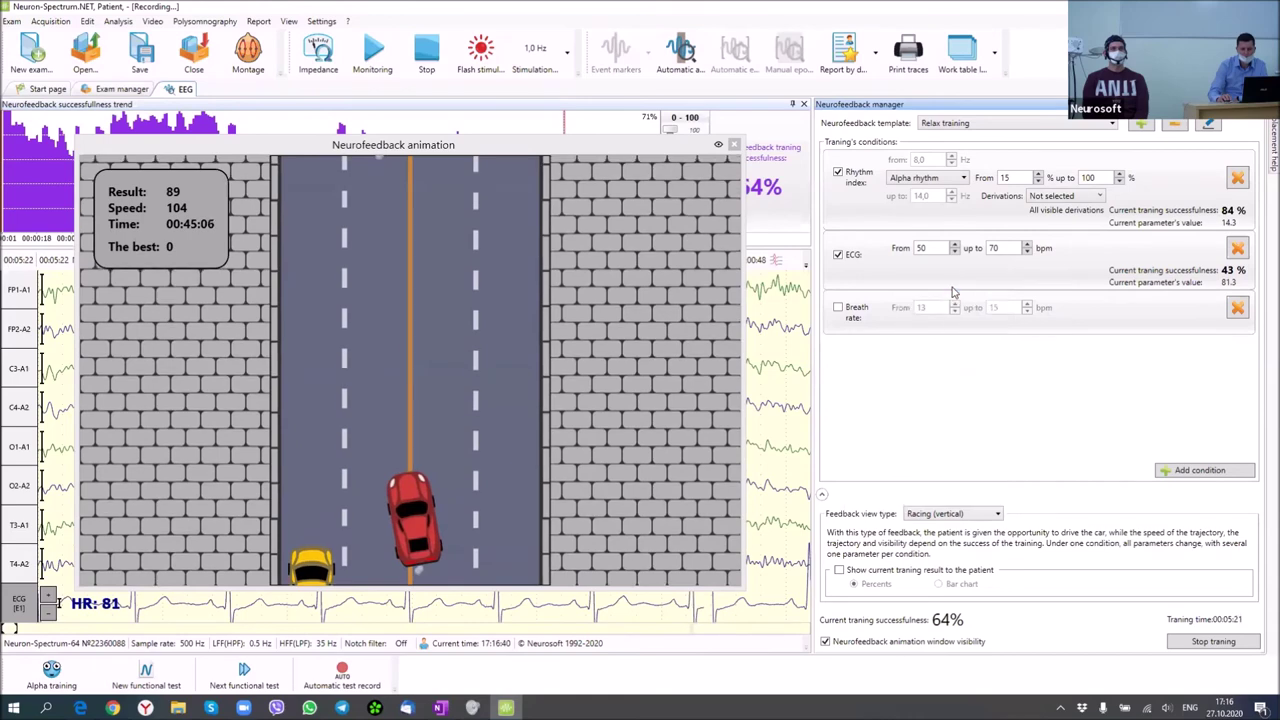
key("Down")
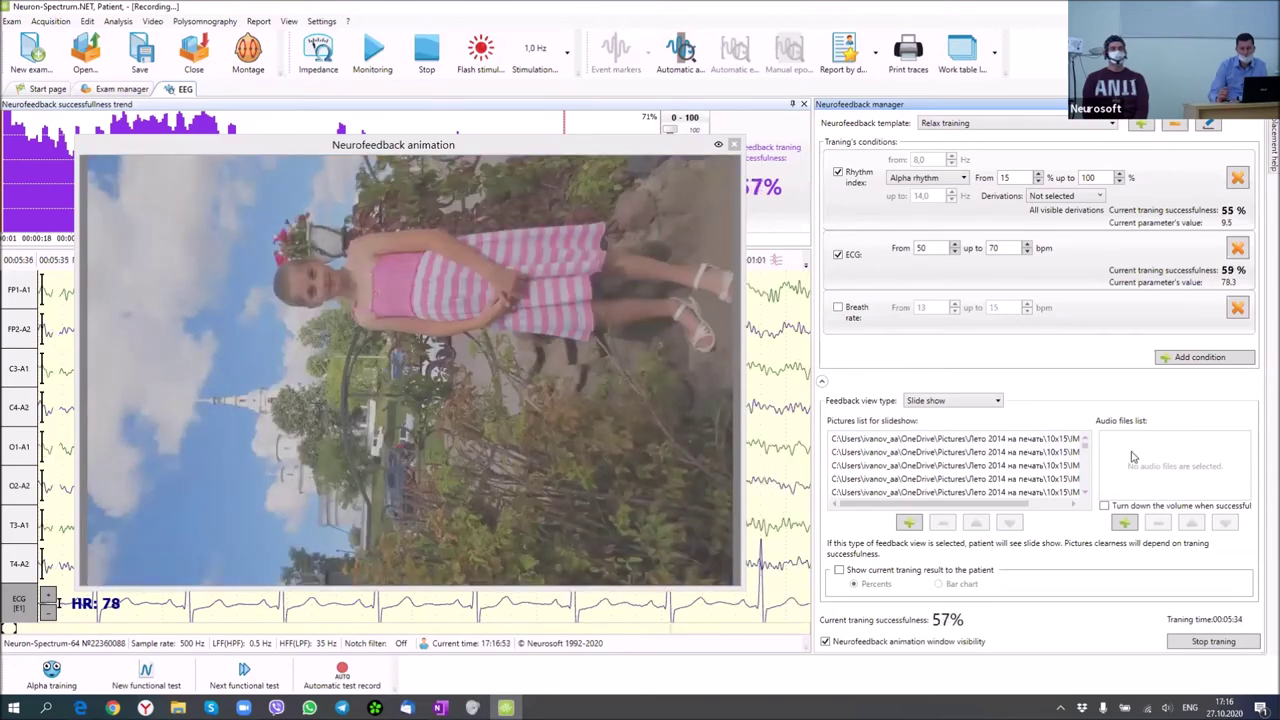
Change the patient's feedback view type to Fires and look over the remaining view types without choosing another
left_click(965, 403)
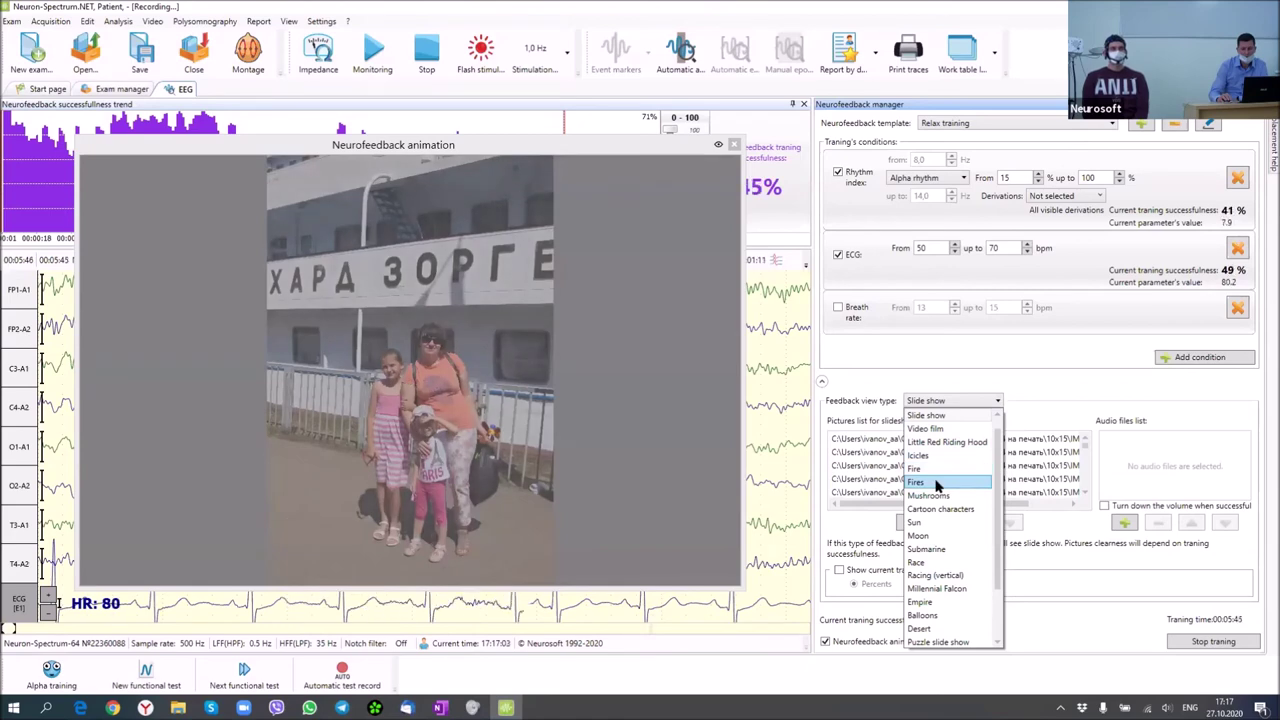
left_click(937, 485)
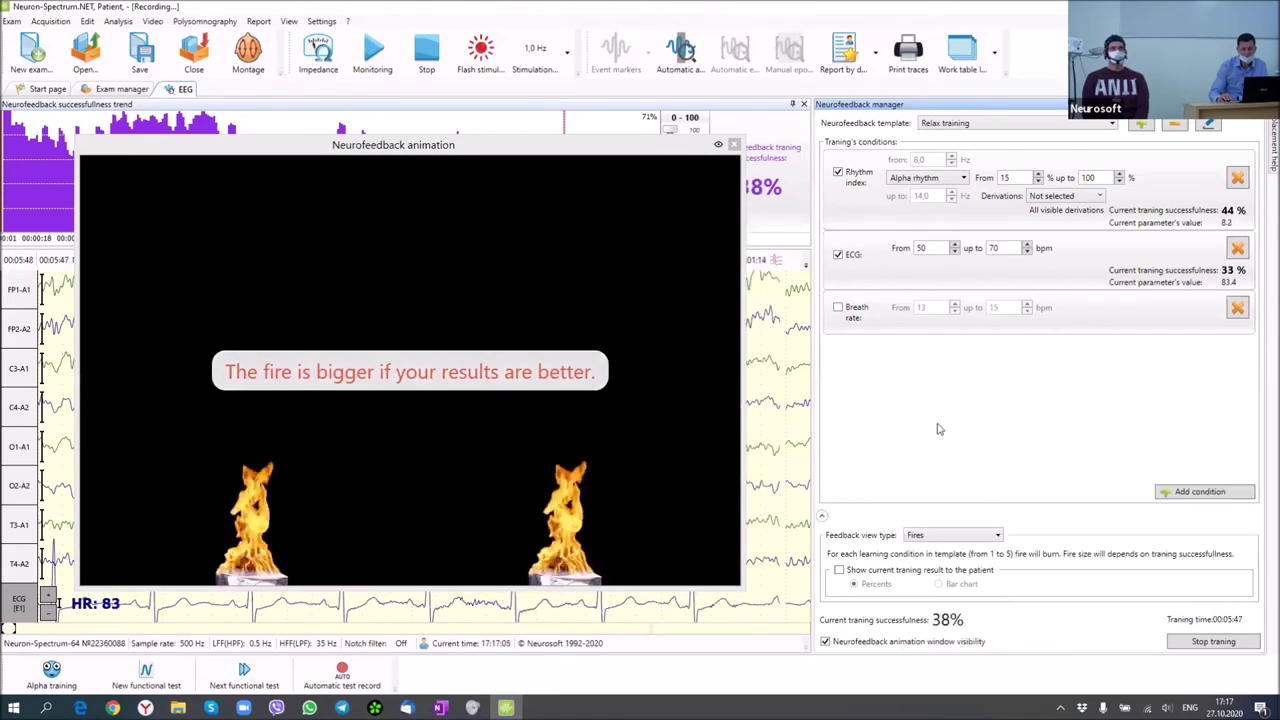
left_click(988, 535)
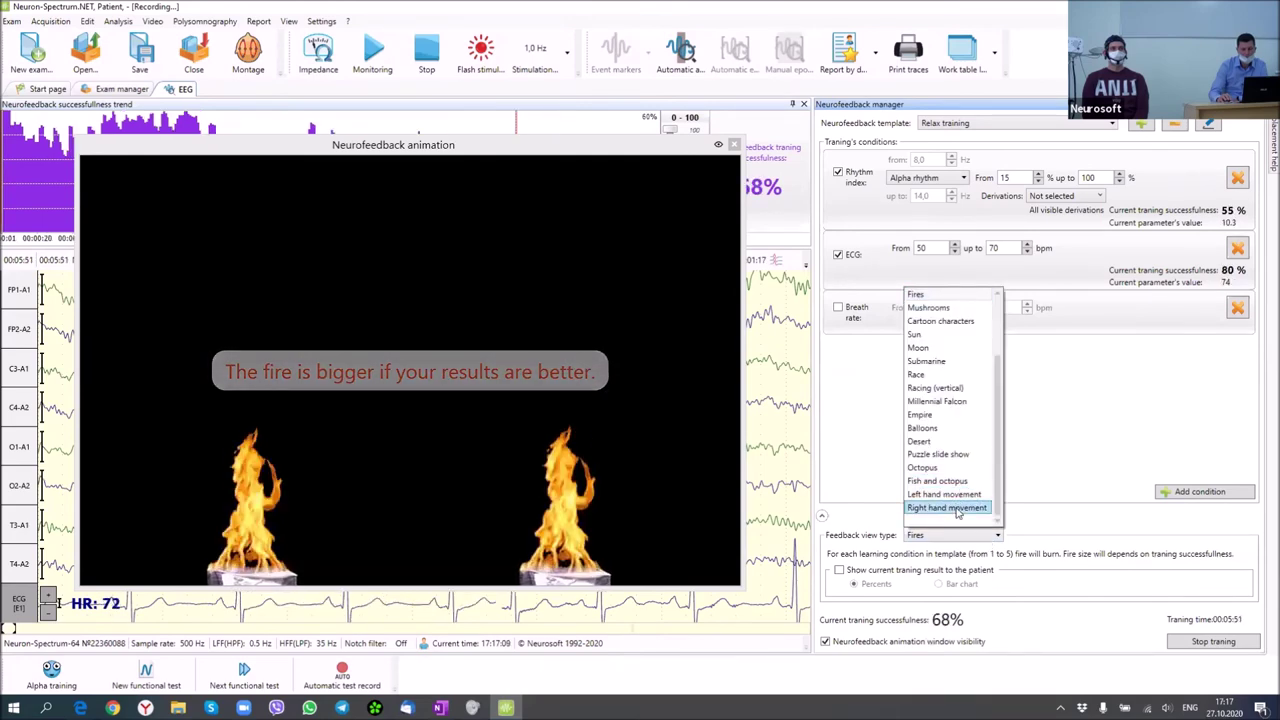
left_click(1045, 450)
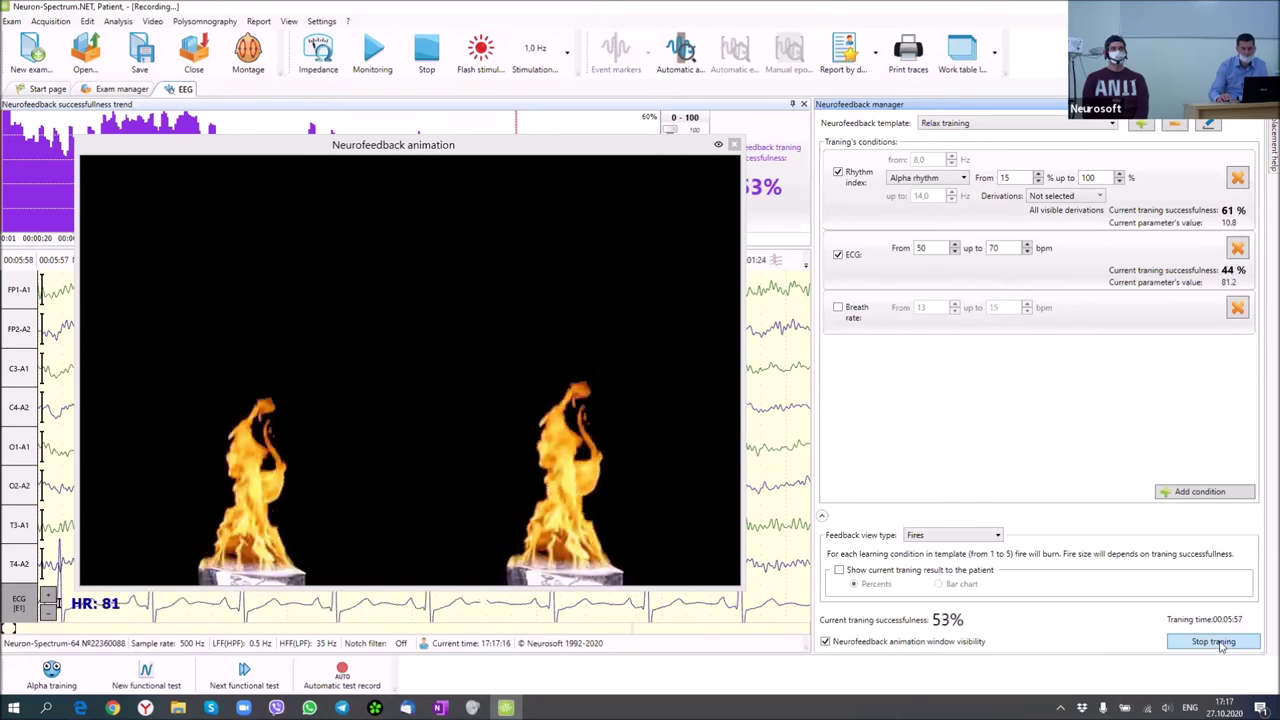
End the neurofeedback training with its animation window closed, and stop the EEG recording so the exam is saved
left_click(737, 145)
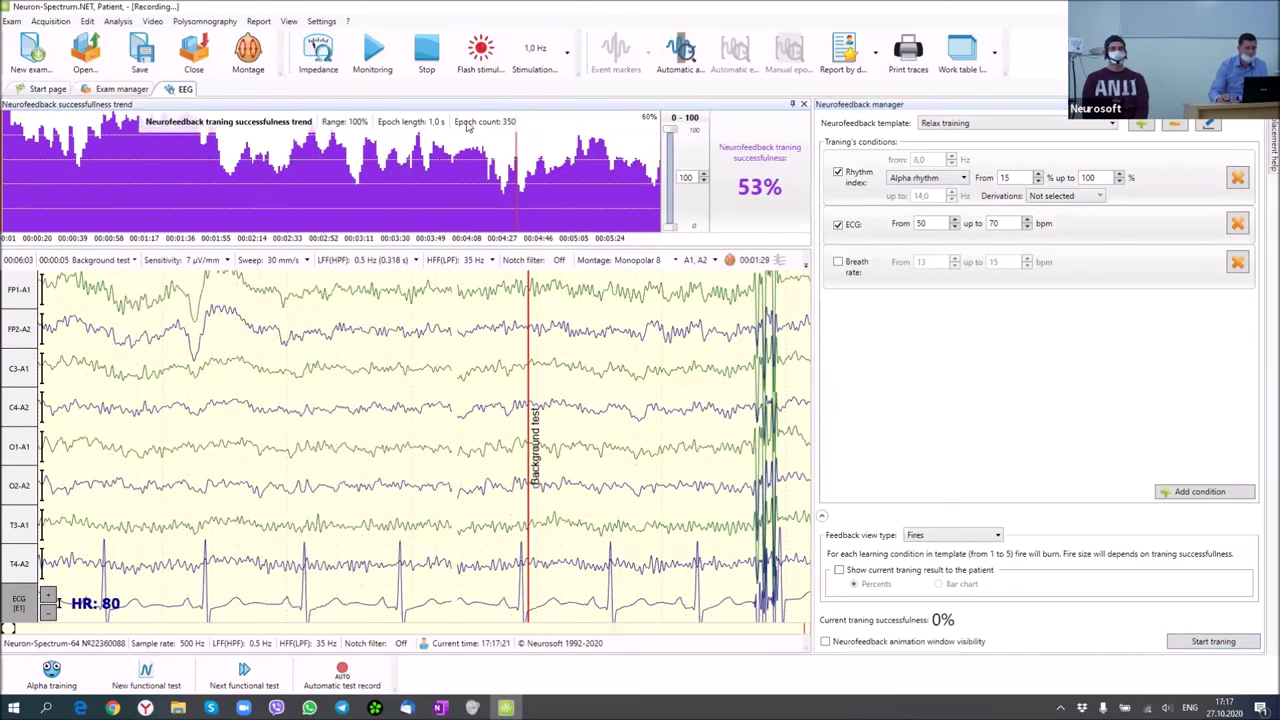
left_click(438, 62)
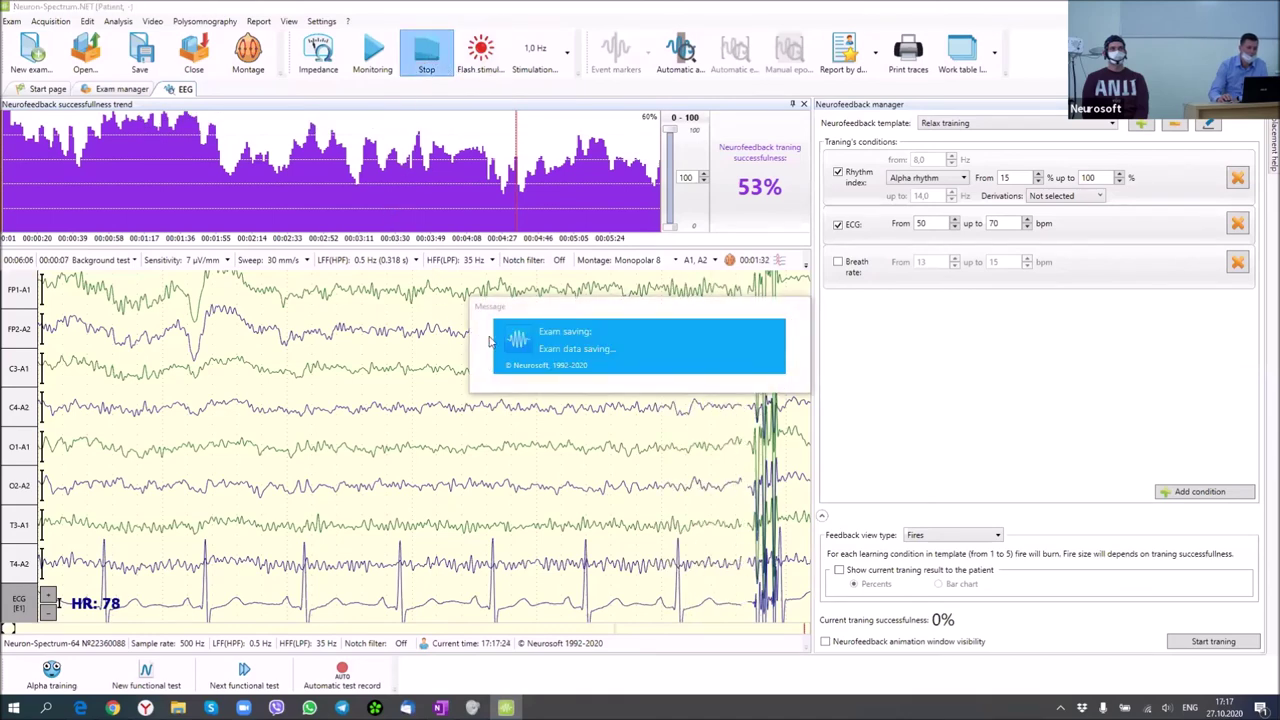
left_click(777, 380)
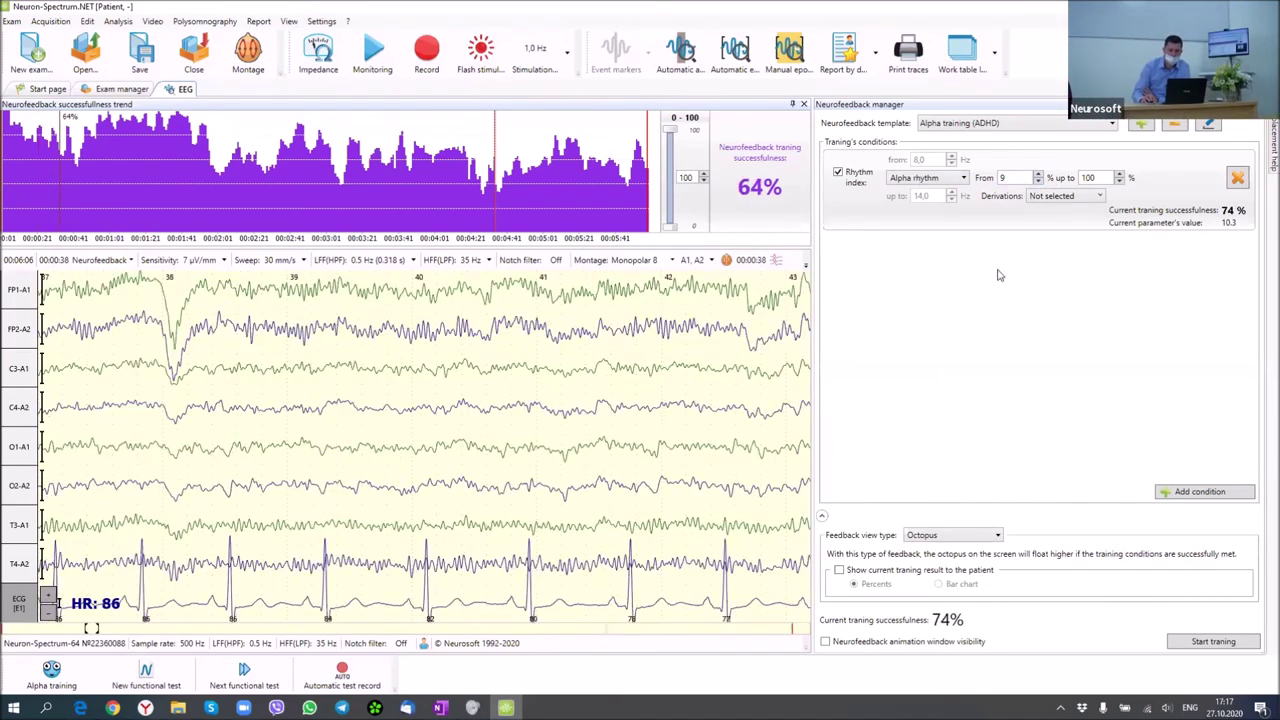
Review the Alpha rhythm index limits and training success at different times of the recorded session
double_click(1008, 180)
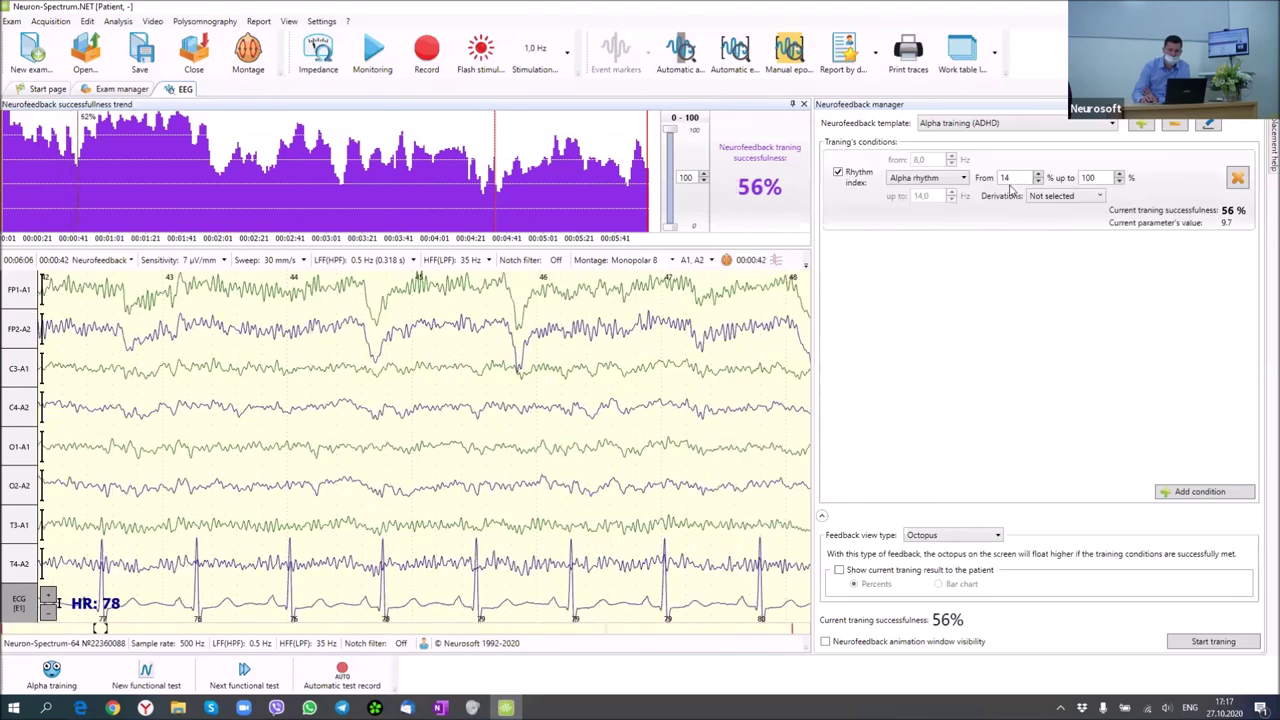
type("14")
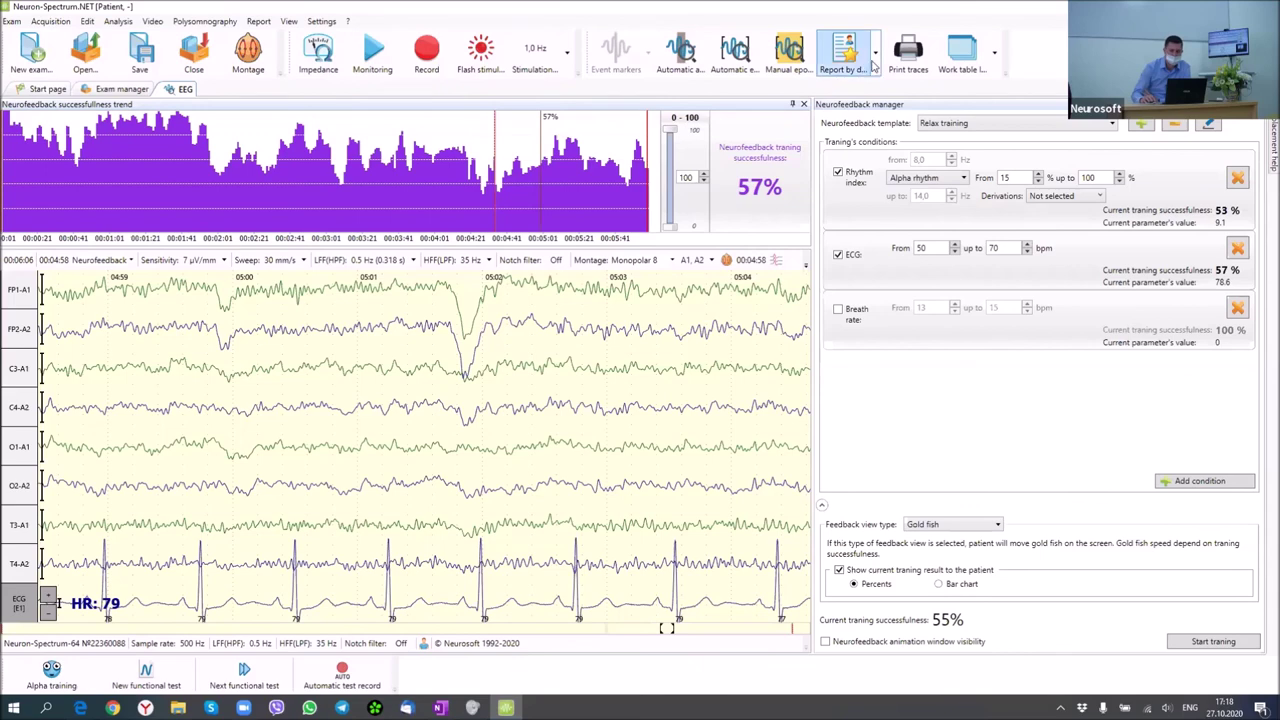
Generate the neurofeedback report for the recorded exam and return to the EEG traces
left_click(845, 52)
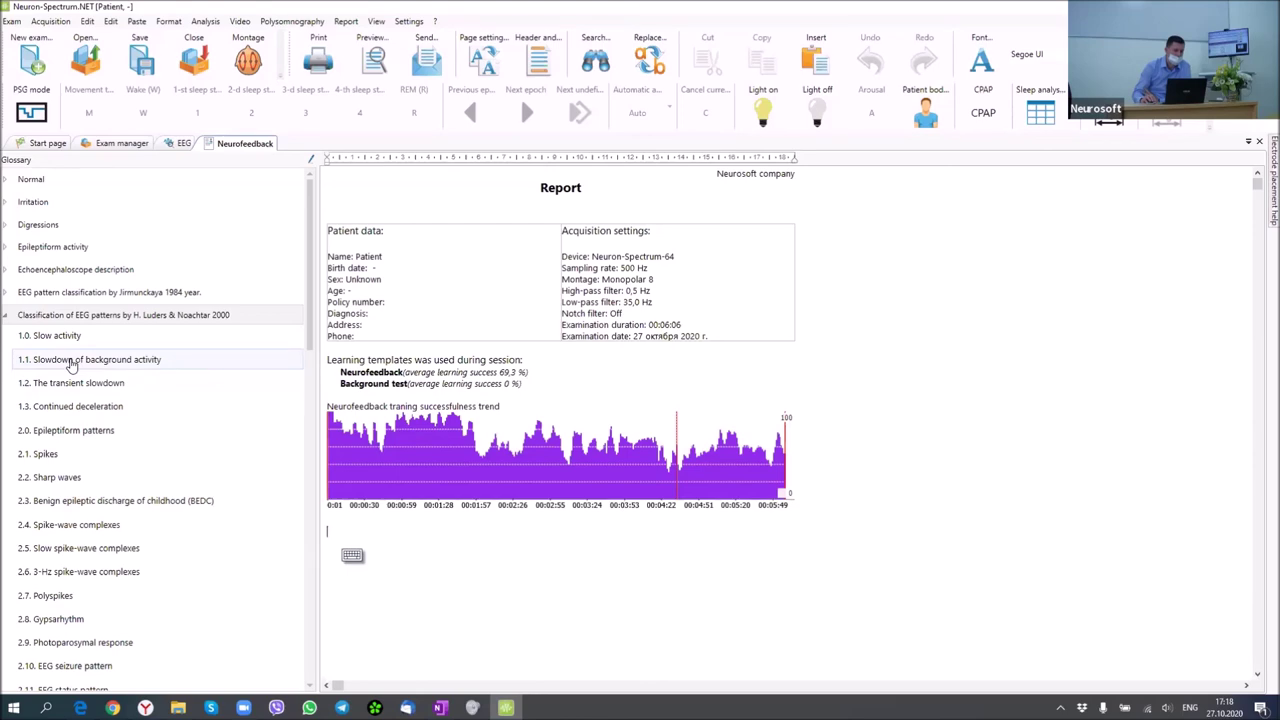
left_click(179, 143)
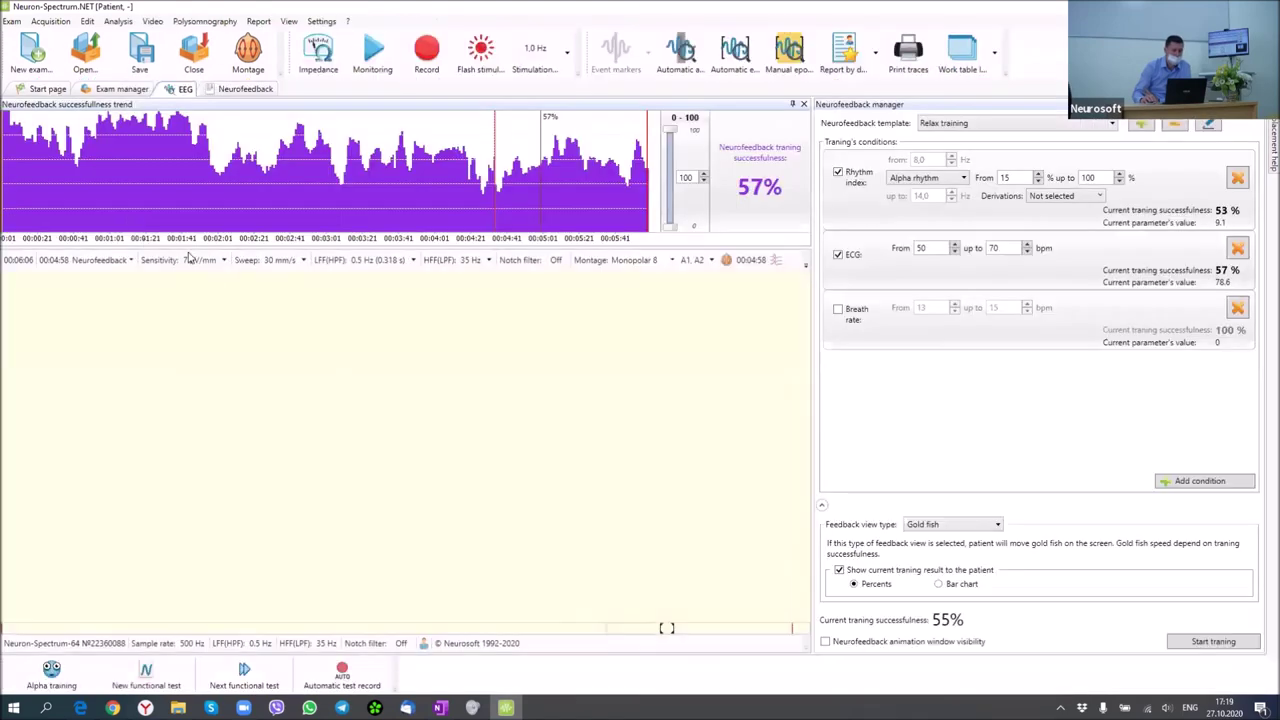